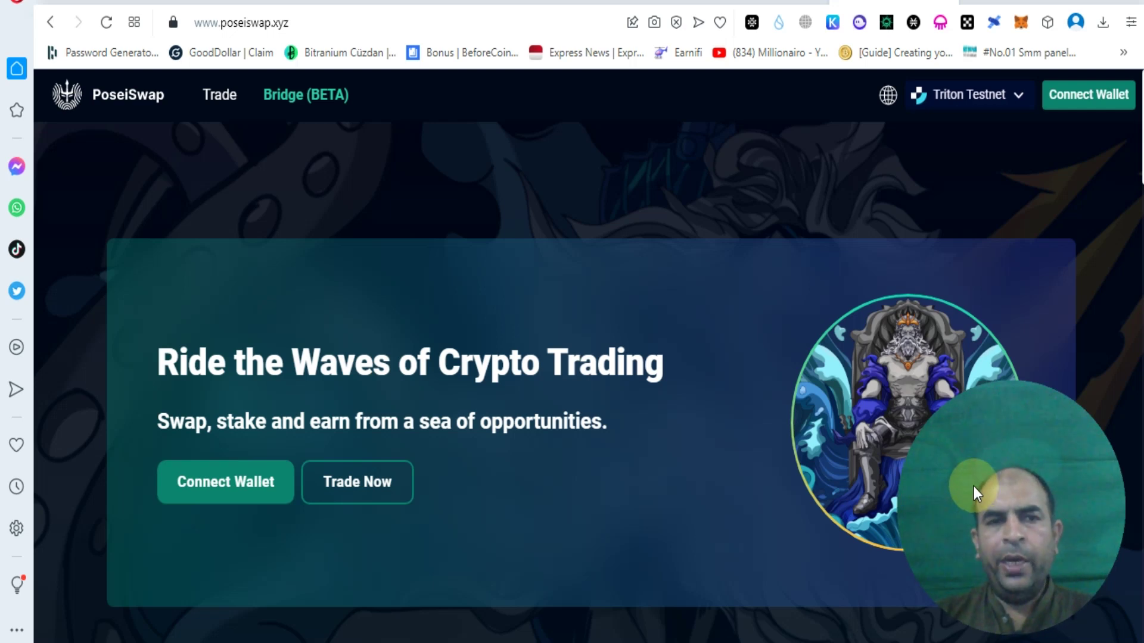
# Step: Check the Triton Testnet network dropdown, close it, then reopen the network list
pyautogui.click(967, 95)
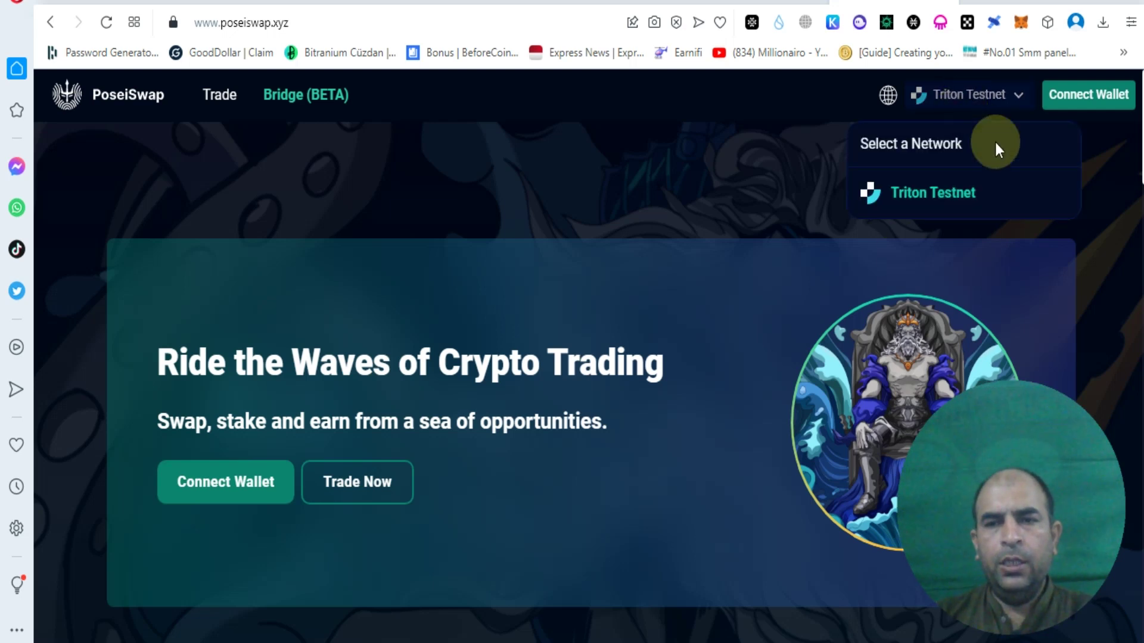
pyautogui.click(1042, 212)
pyautogui.click(980, 95)
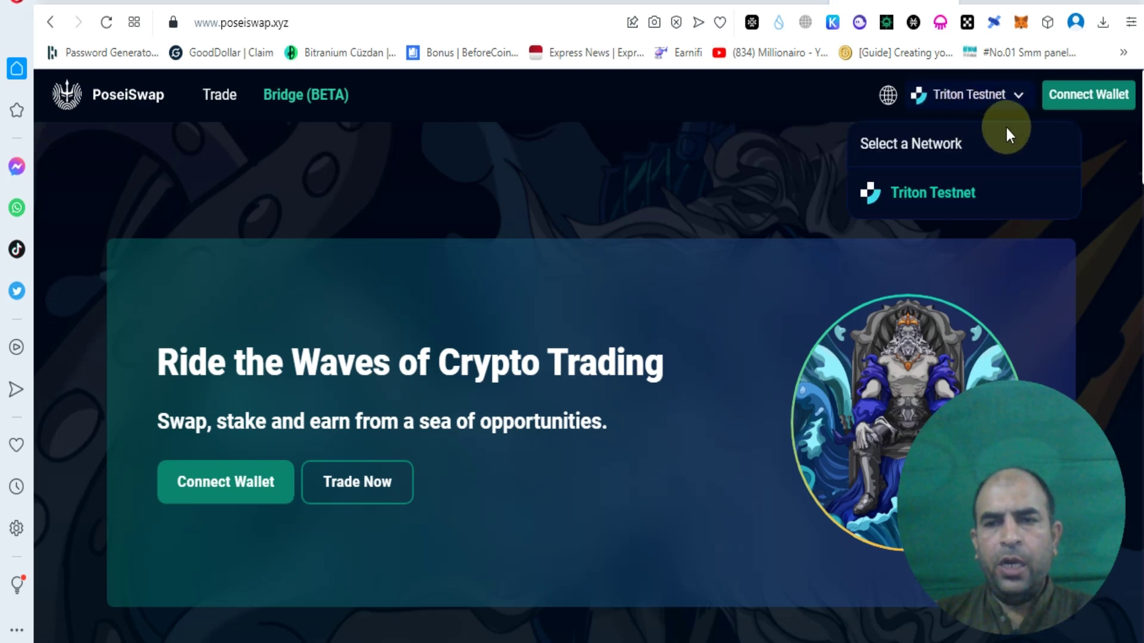
pyautogui.click(1073, 240)
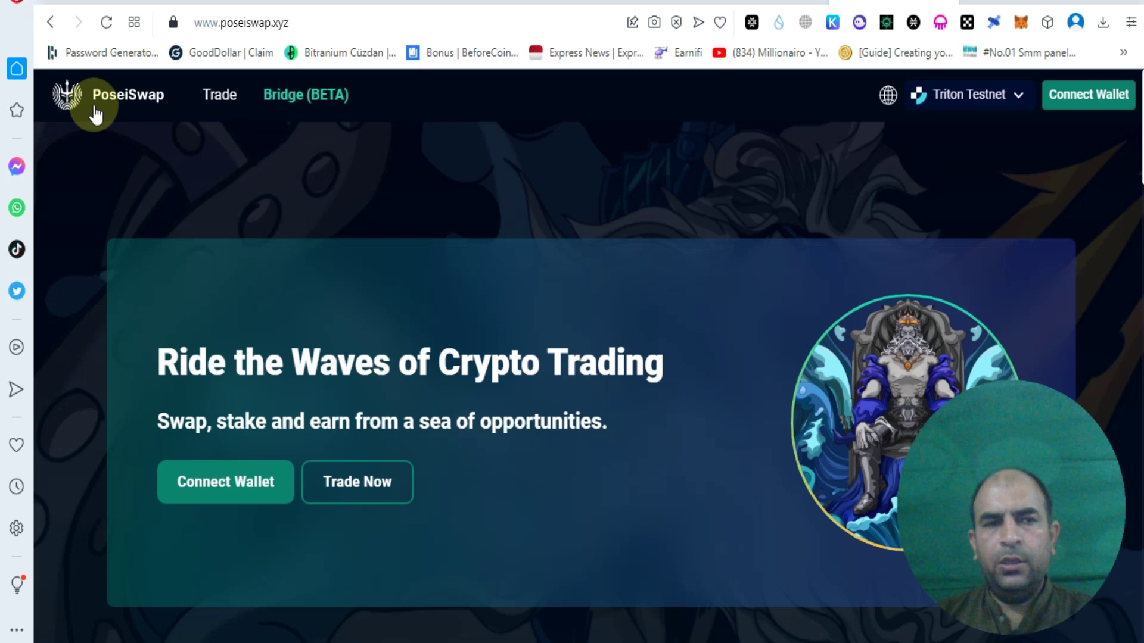
pyautogui.click(1011, 98)
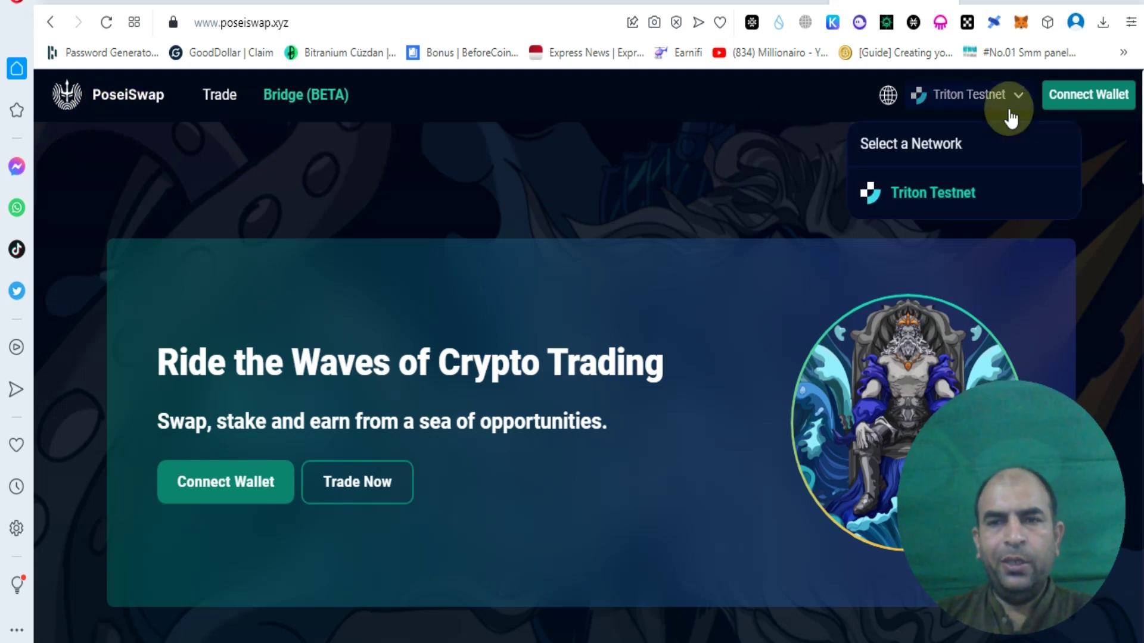
# Step: Connect with the MetaMask tile and approve switching the wallet from Goerli to Triton Testnet
pyautogui.click(1088, 94)
pyautogui.click(338, 322)
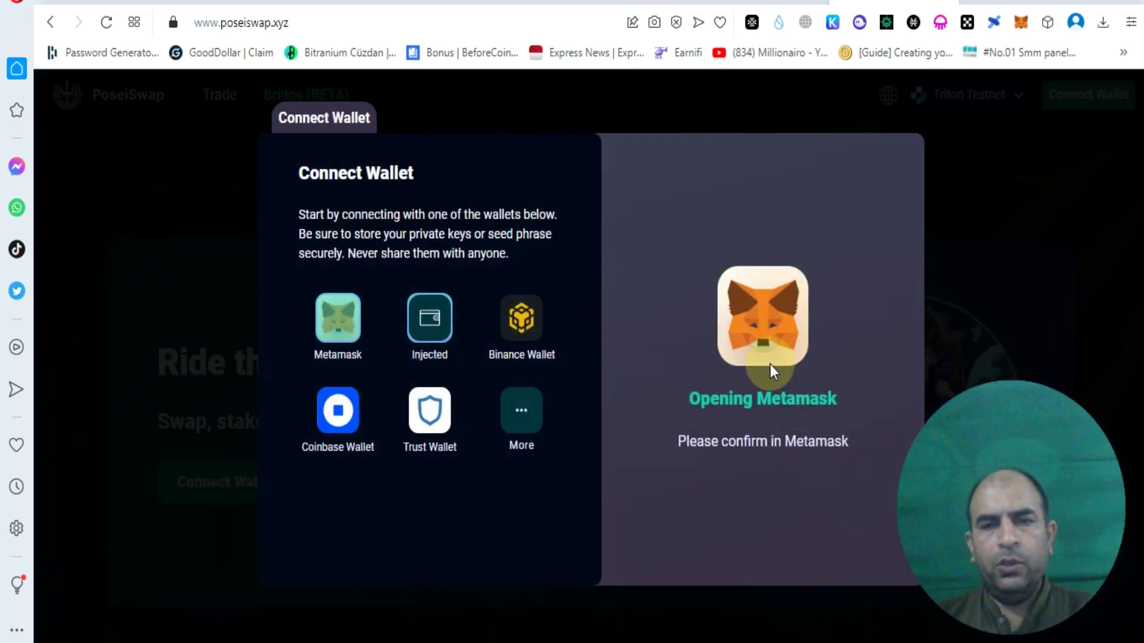
pyautogui.click(338, 319)
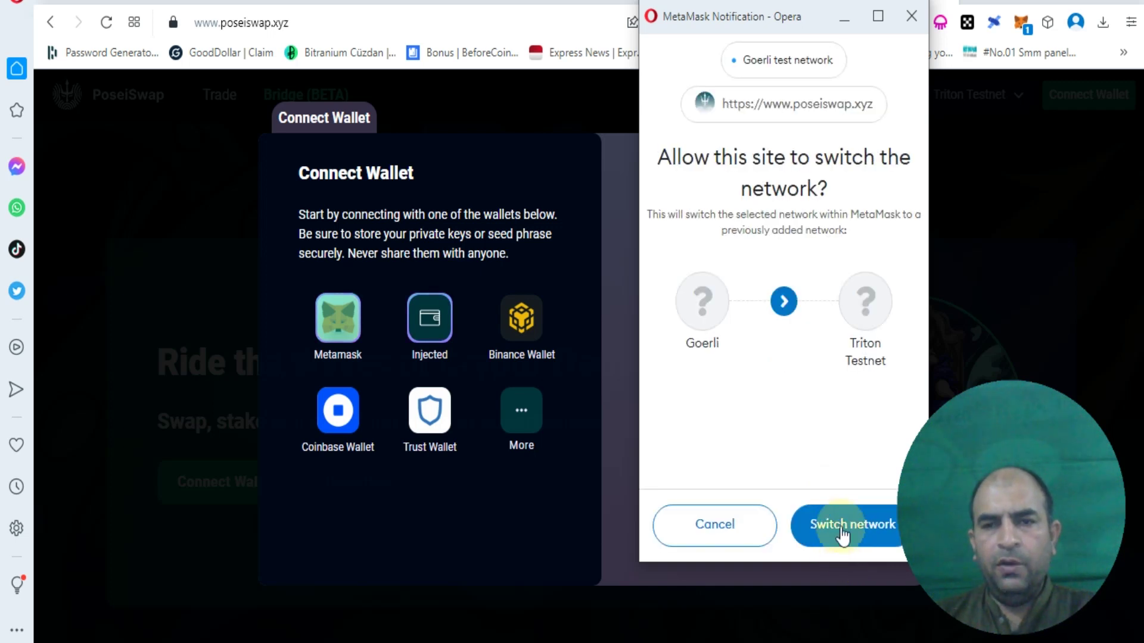
pyautogui.click(847, 536)
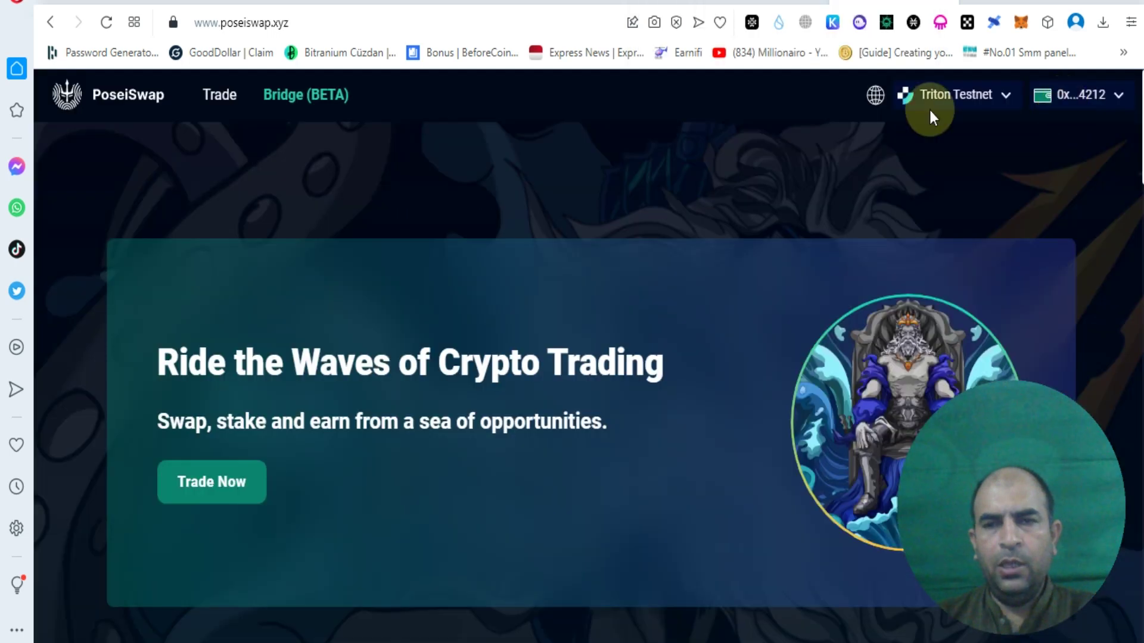
# Step: Confirm Triton Testnet is the active network, then go to the Trade Now swap page
pyautogui.click(930, 110)
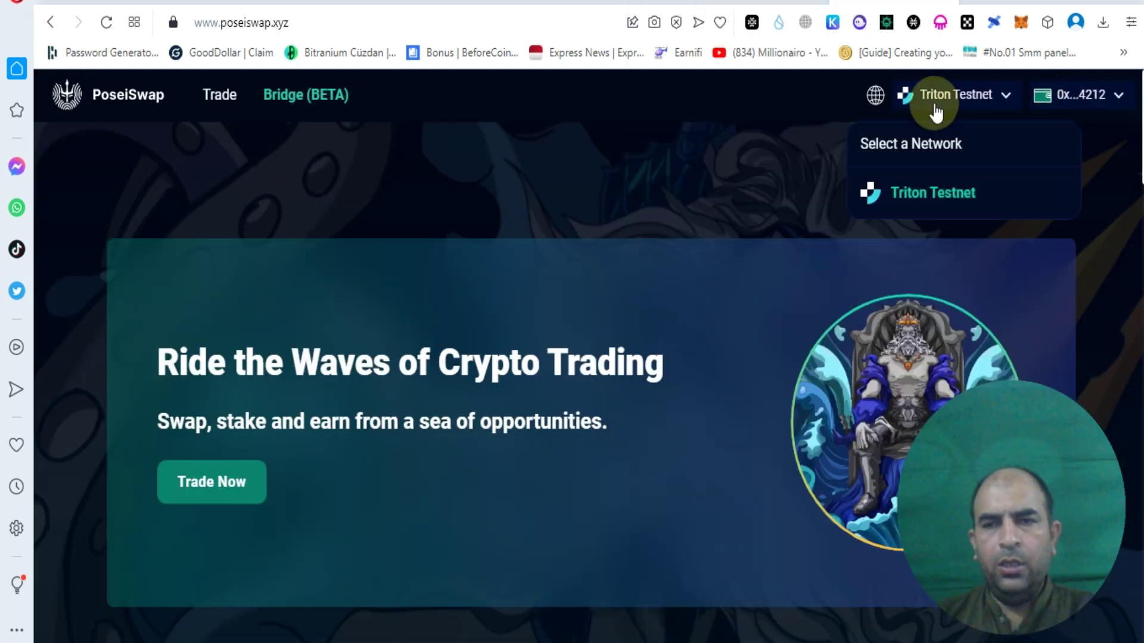
pyautogui.click(920, 417)
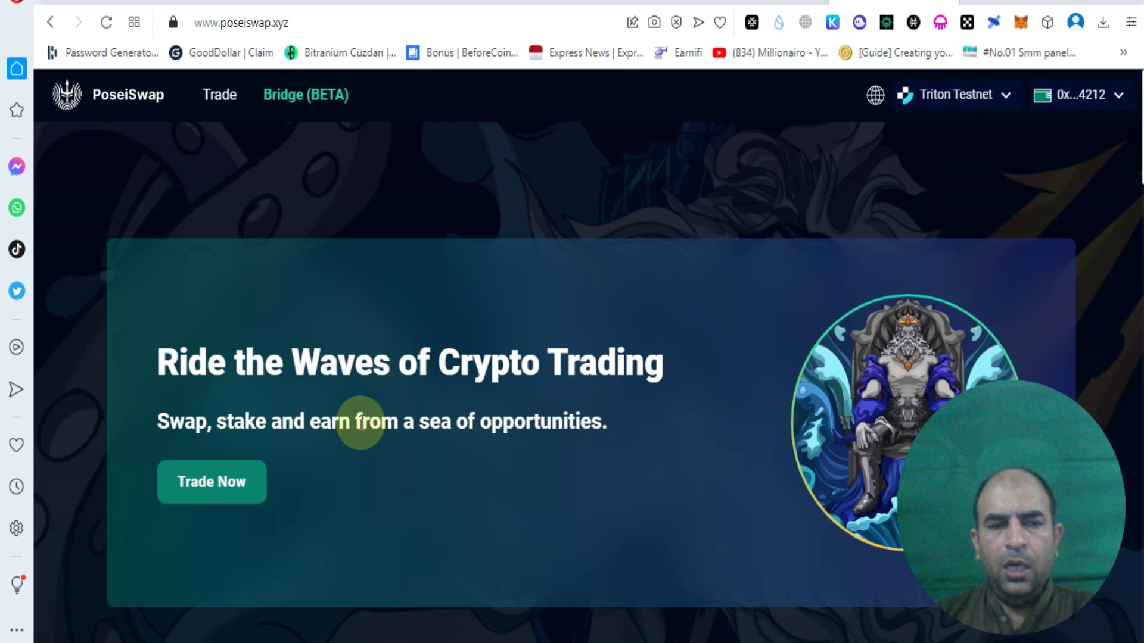
pyautogui.click(211, 481)
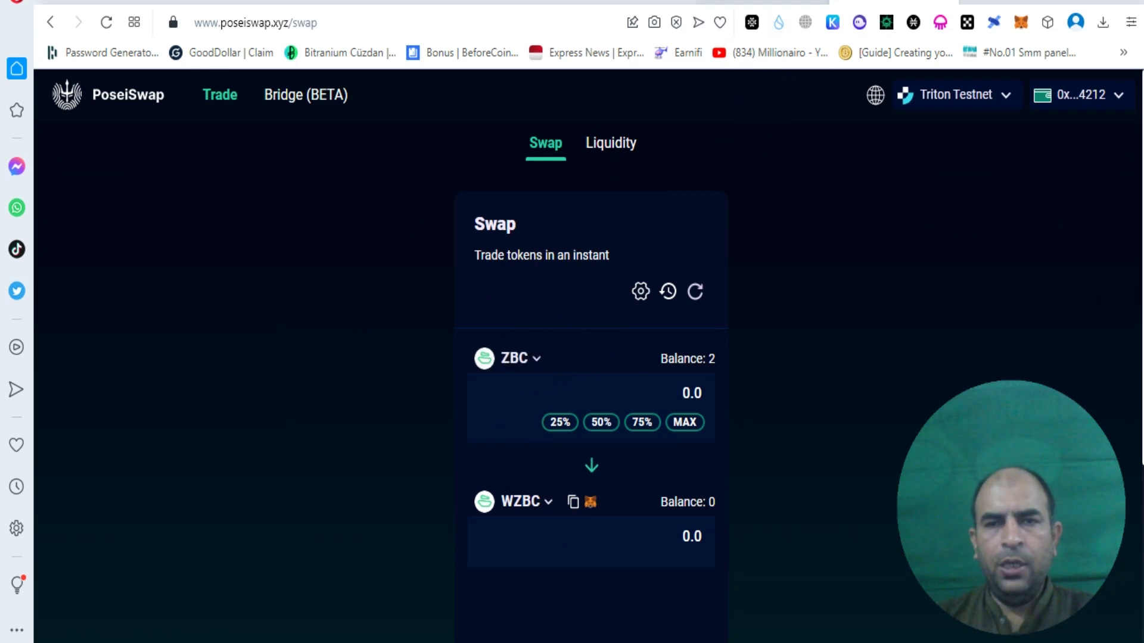
# Step: Request 1 tZBC from the Nautilus faucet for the wallet address
pyautogui.click(725, 7)
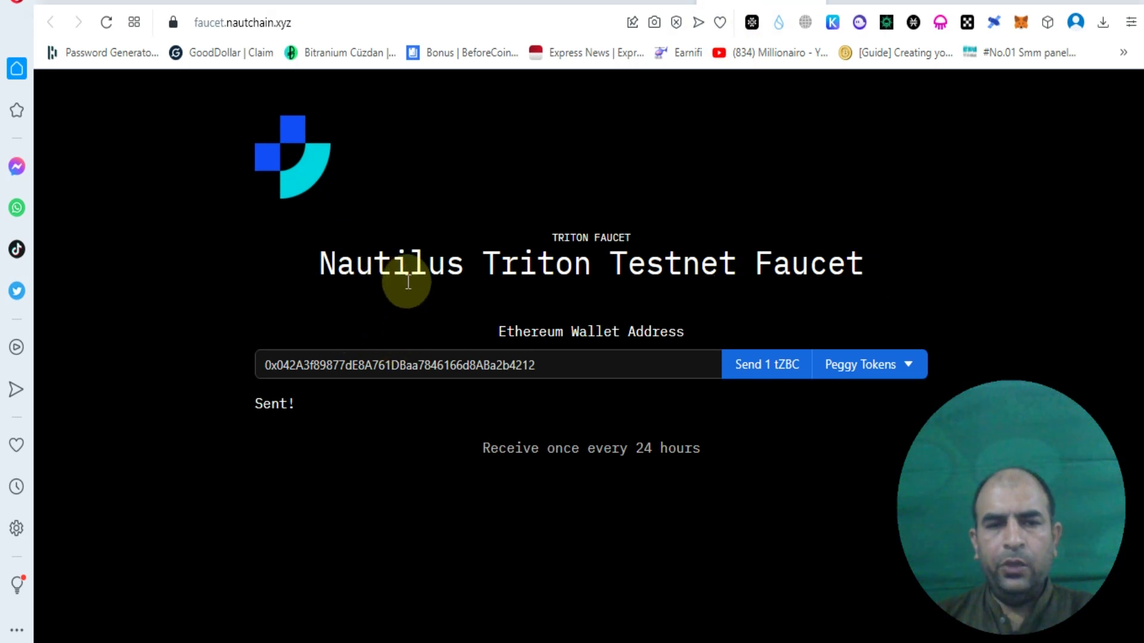
pyautogui.click(697, 365)
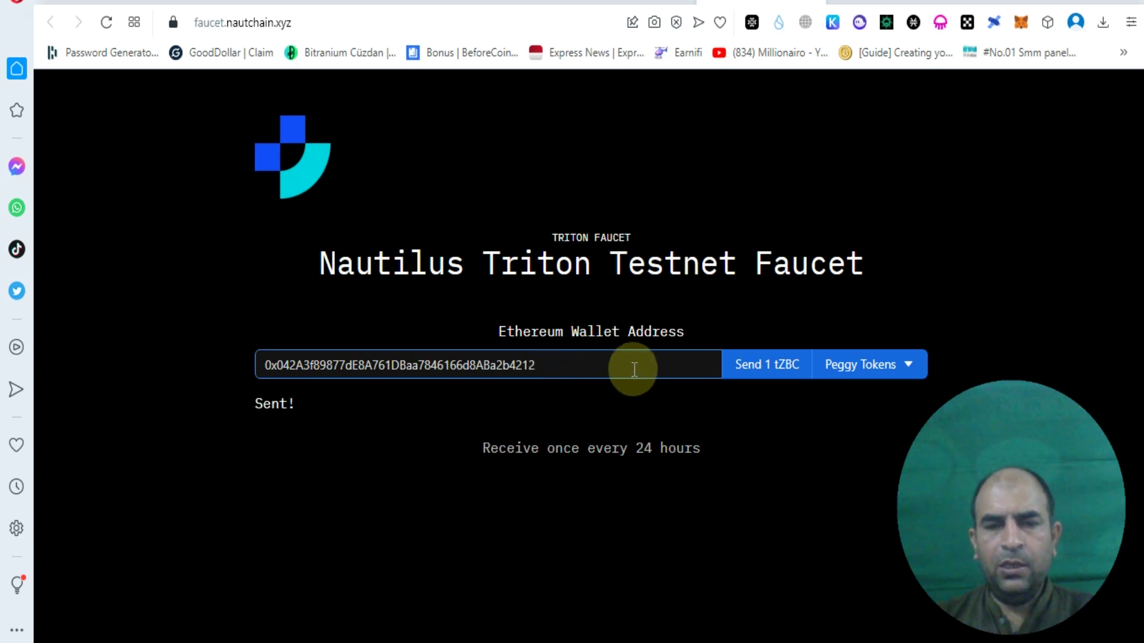
pyautogui.click(761, 365)
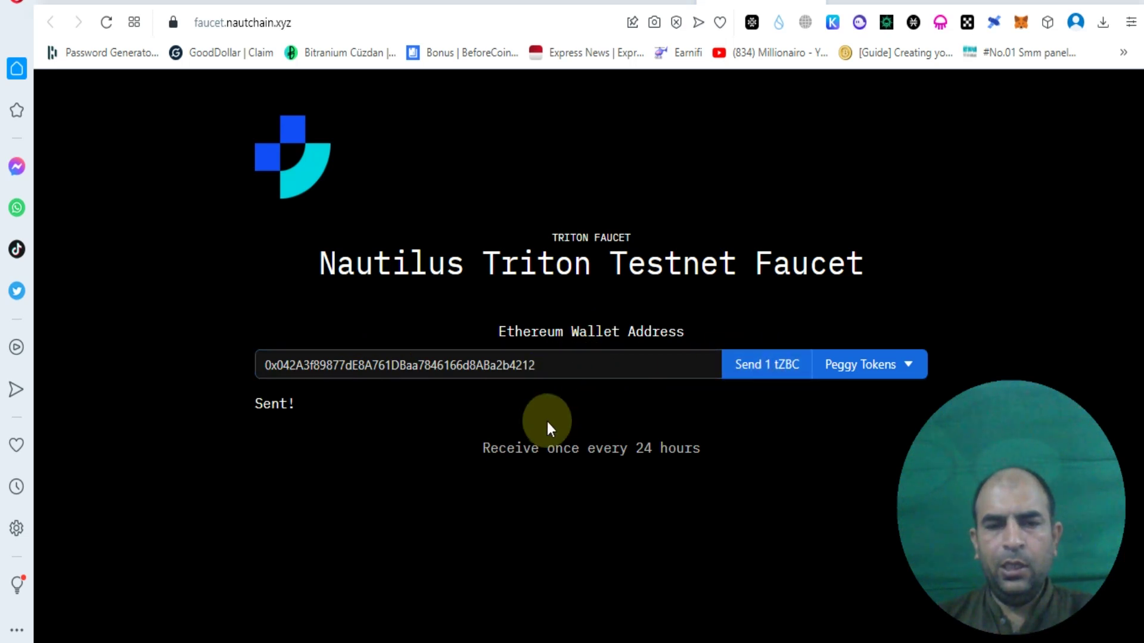
# Step: Enter 0.10 ZBC, preview the USDC output, then set the output back to WZBC
pyautogui.hotkey('ctrl', 'Tab')
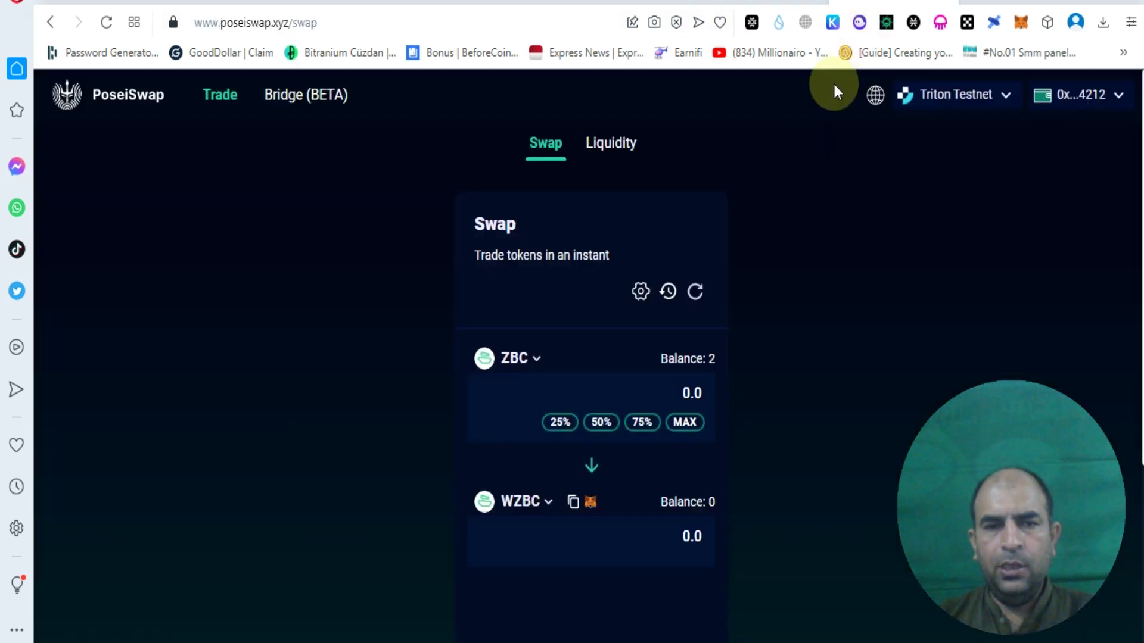
pyautogui.click(560, 429)
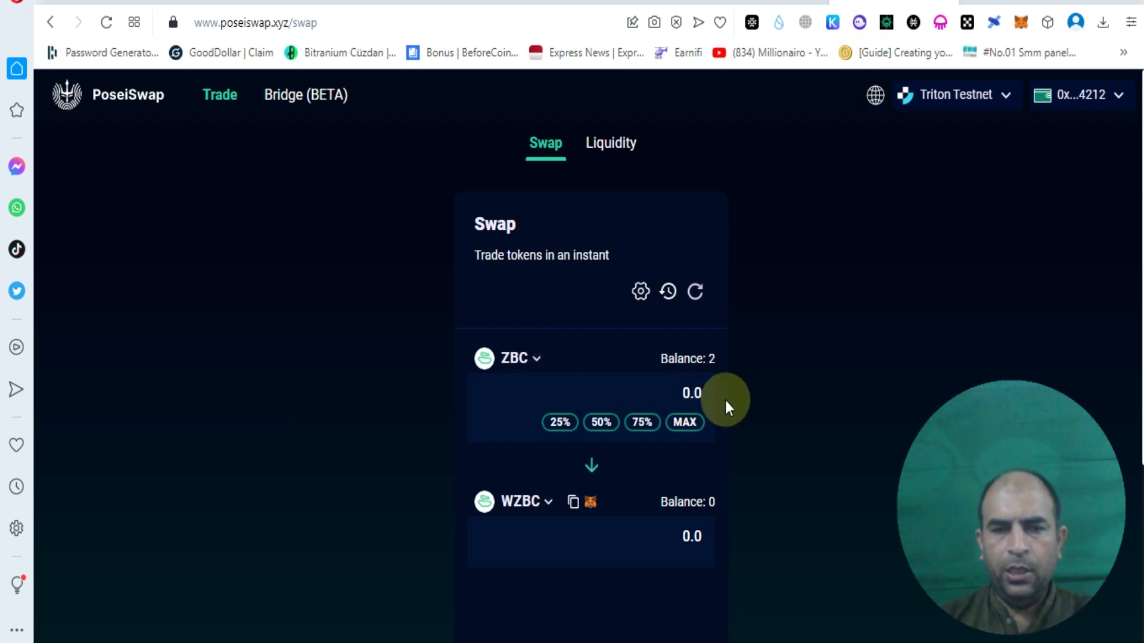
pyautogui.write('0.10')
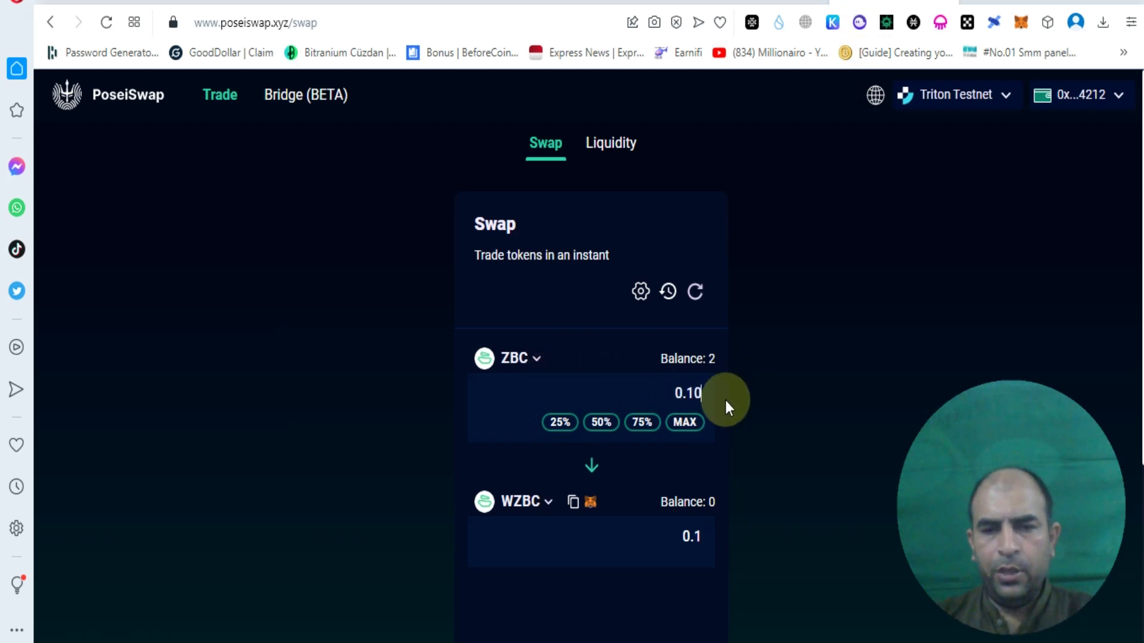
pyautogui.scroll(-2, 732, 502)
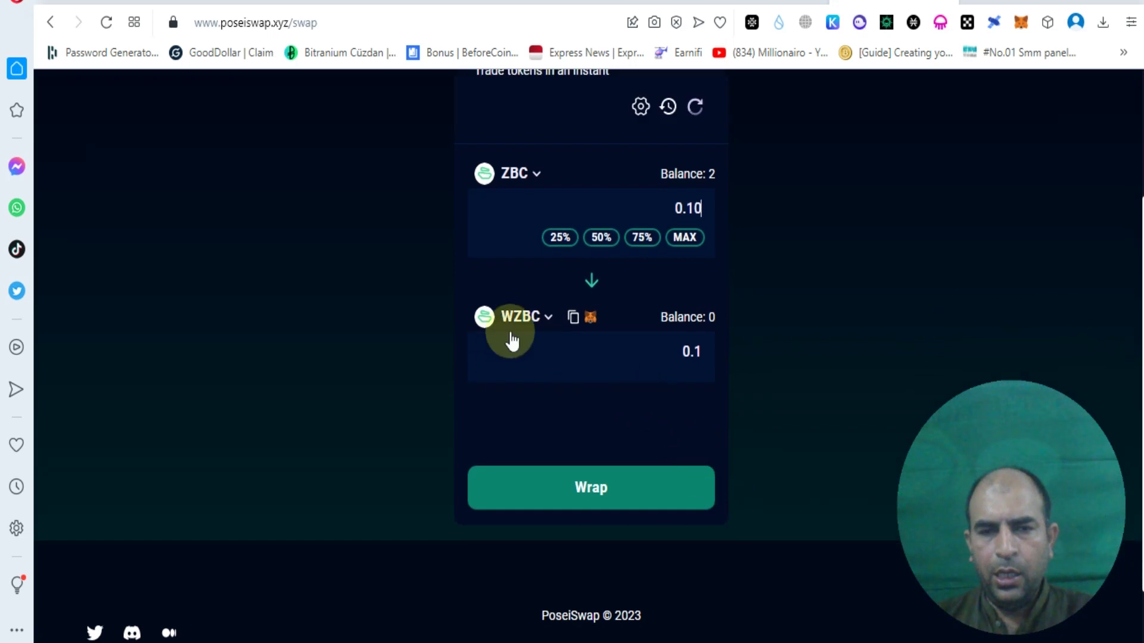
pyautogui.click(546, 323)
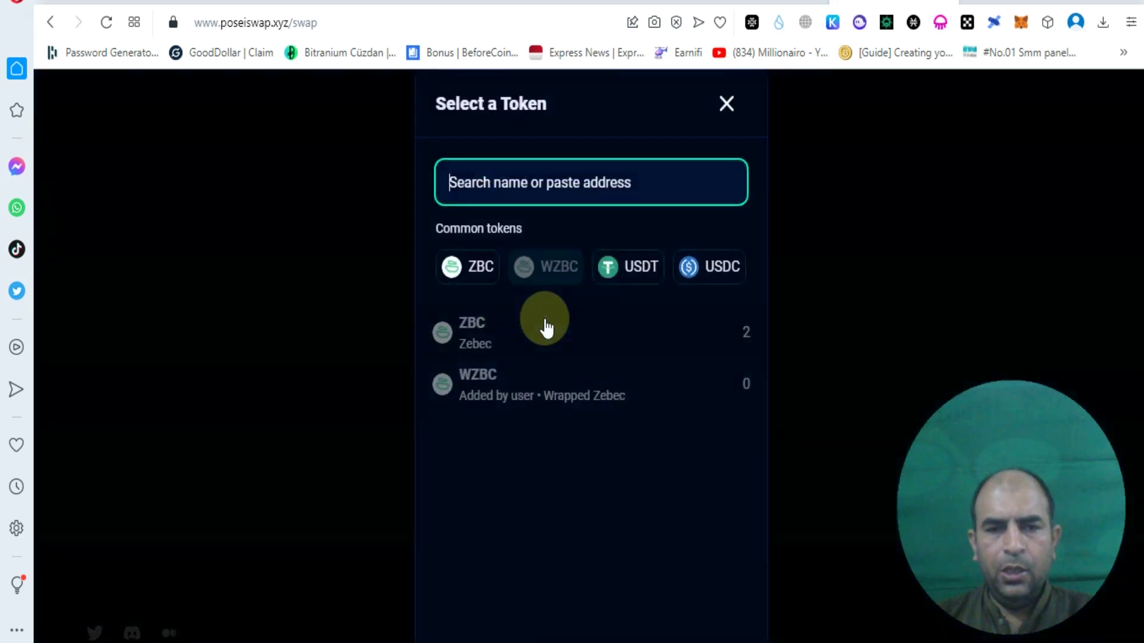
pyautogui.click(699, 271)
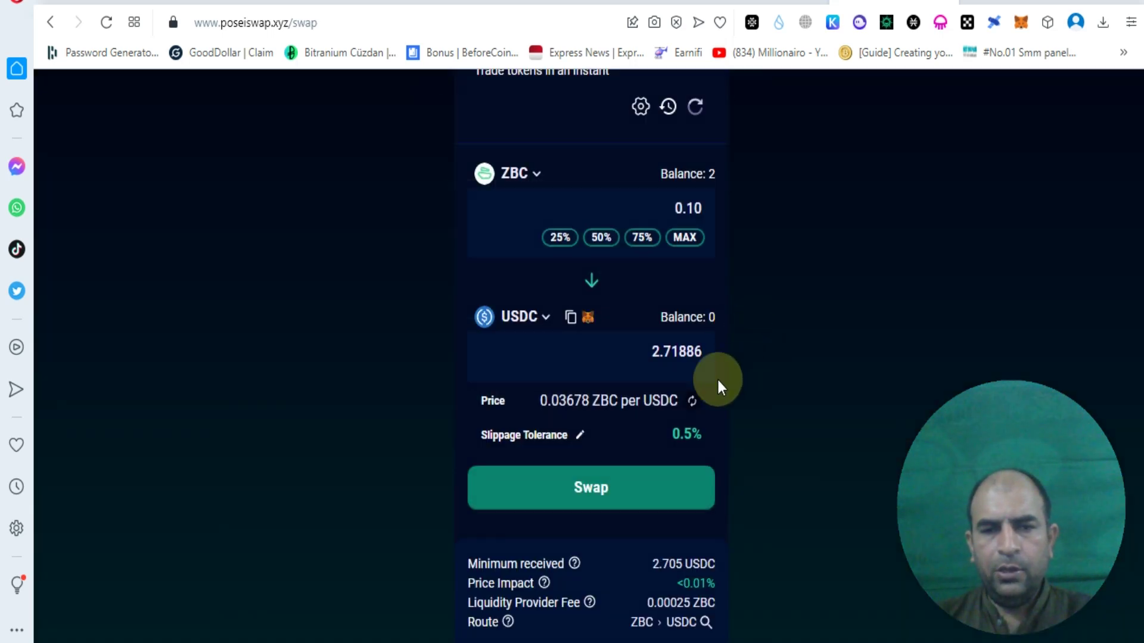
pyautogui.click(536, 317)
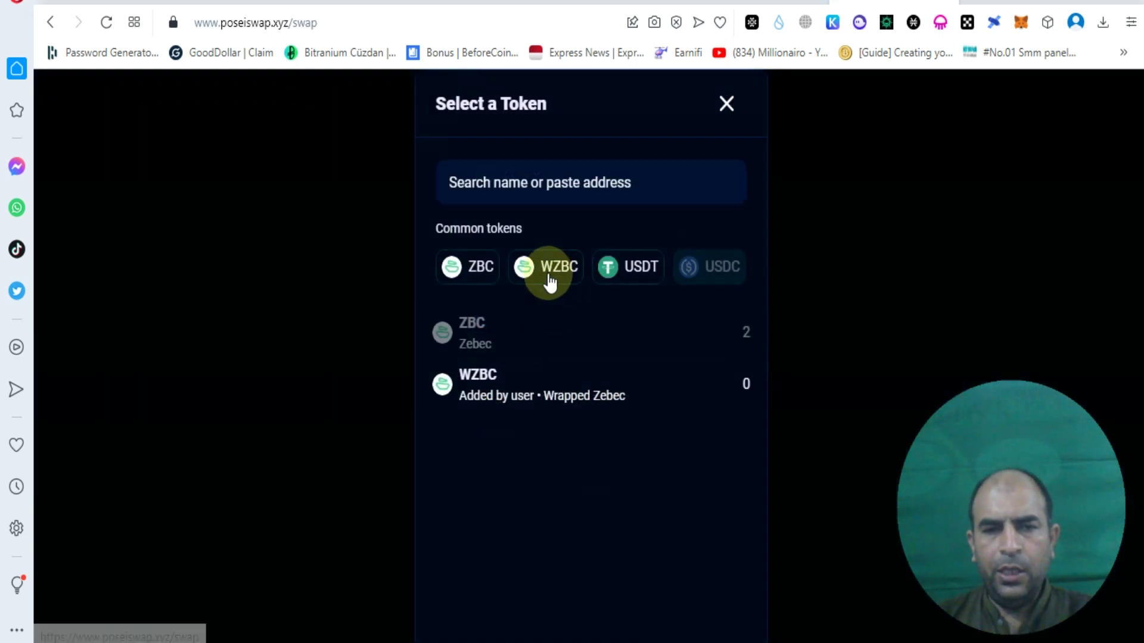
pyautogui.click(536, 349)
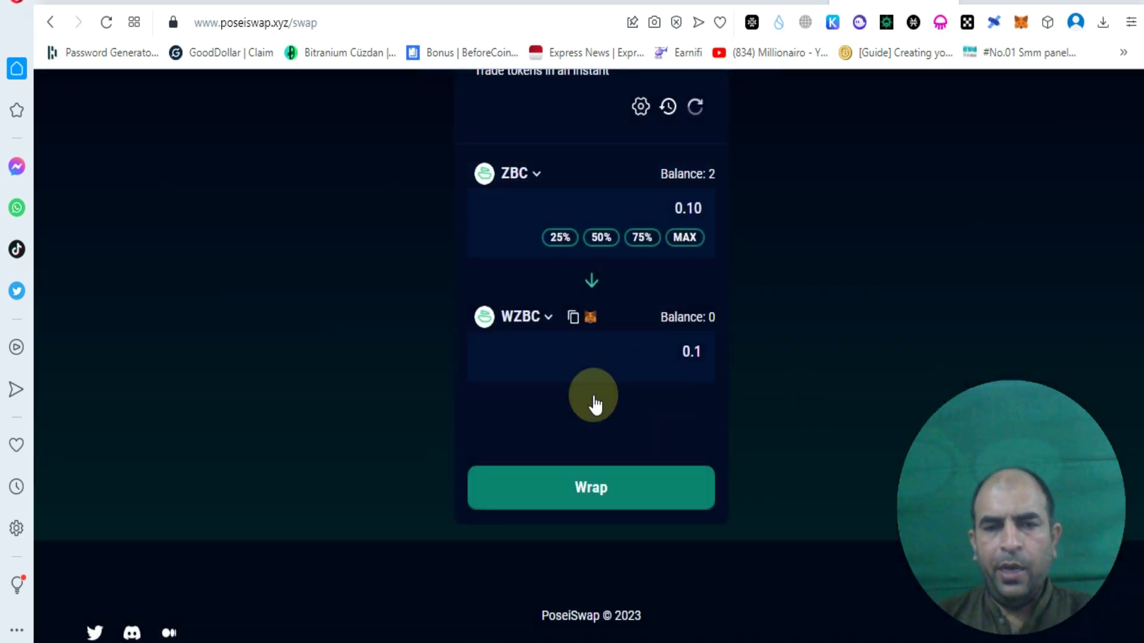
# Step: Wrap 0.10 ZBC into WZBC and approve the transaction in the MetaMask window
pyautogui.click(650, 583)
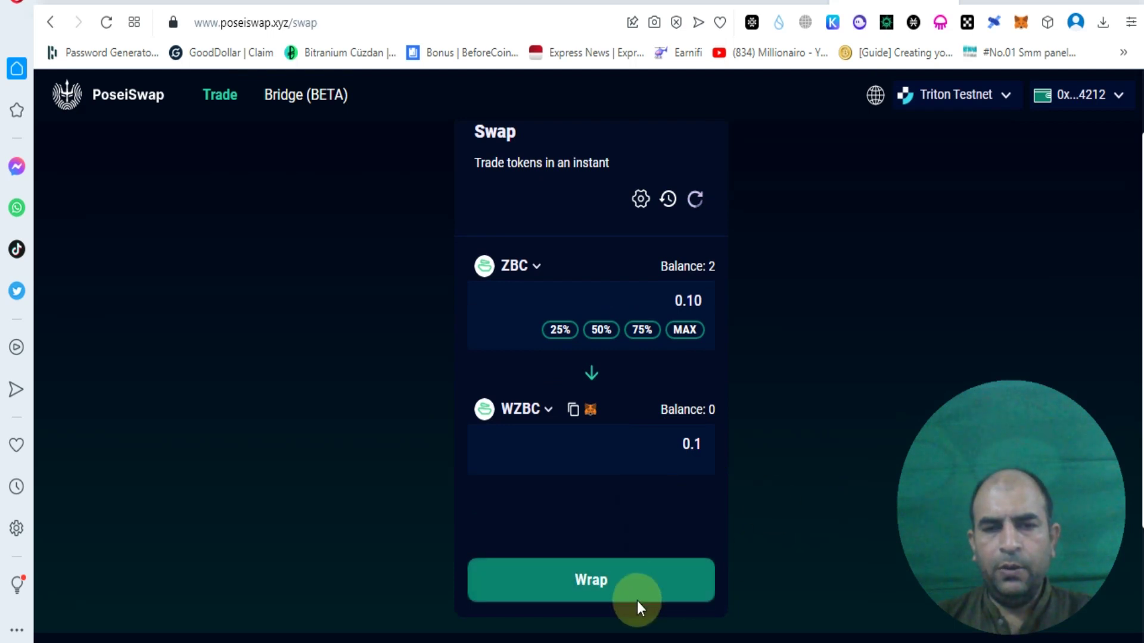
pyautogui.scroll(-1, 711, 510)
pyautogui.click(591, 488)
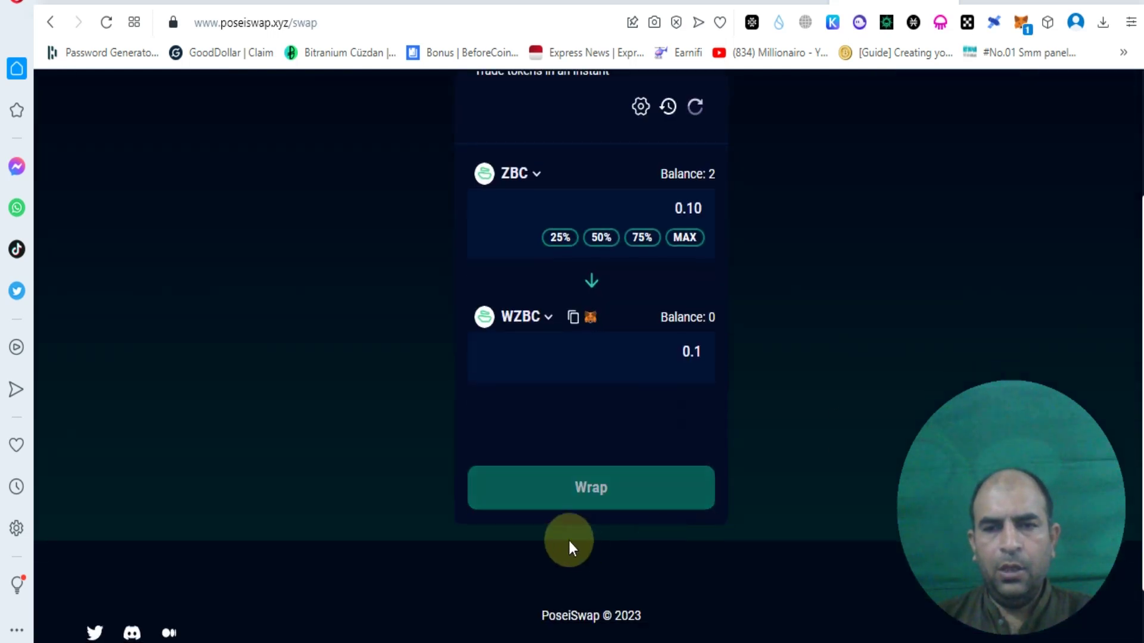
pyautogui.moveTo(954, 8); pyautogui.dragTo(706, 29)
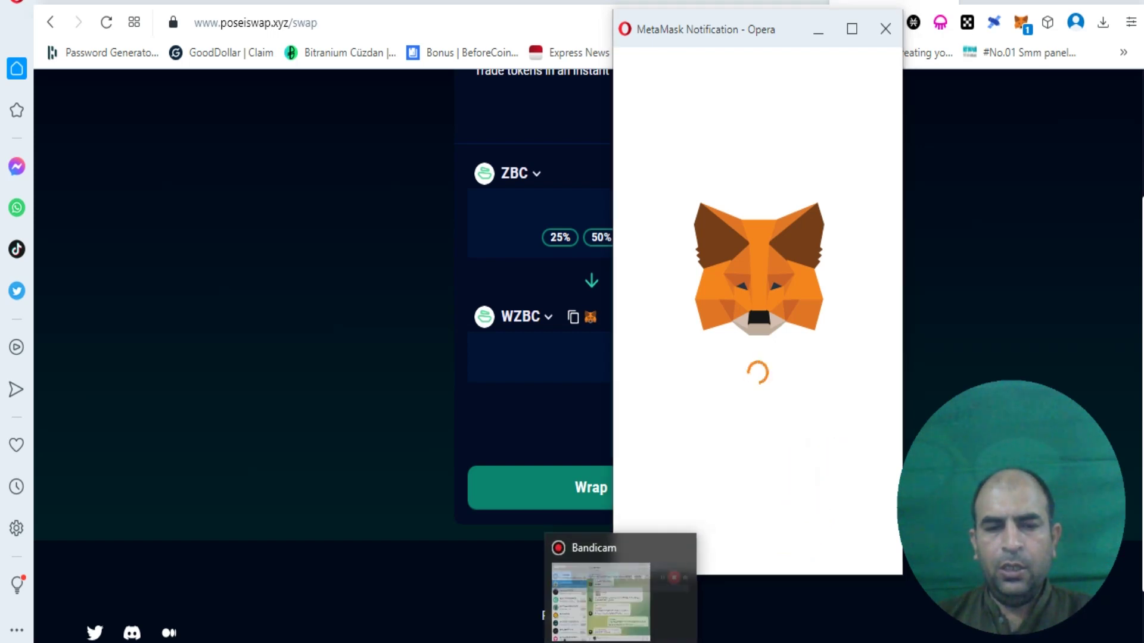
pyautogui.click(616, 590)
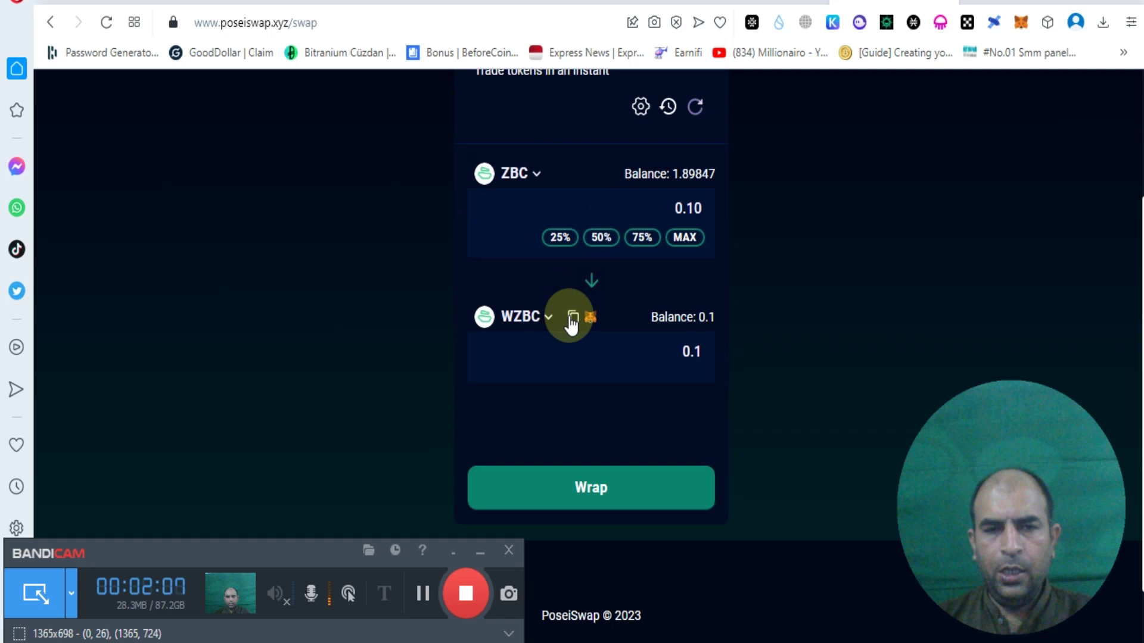
# Step: Swap 0.10 ZBC for USDC, bringing the USDC balance to 2.71712
pyautogui.click(546, 317)
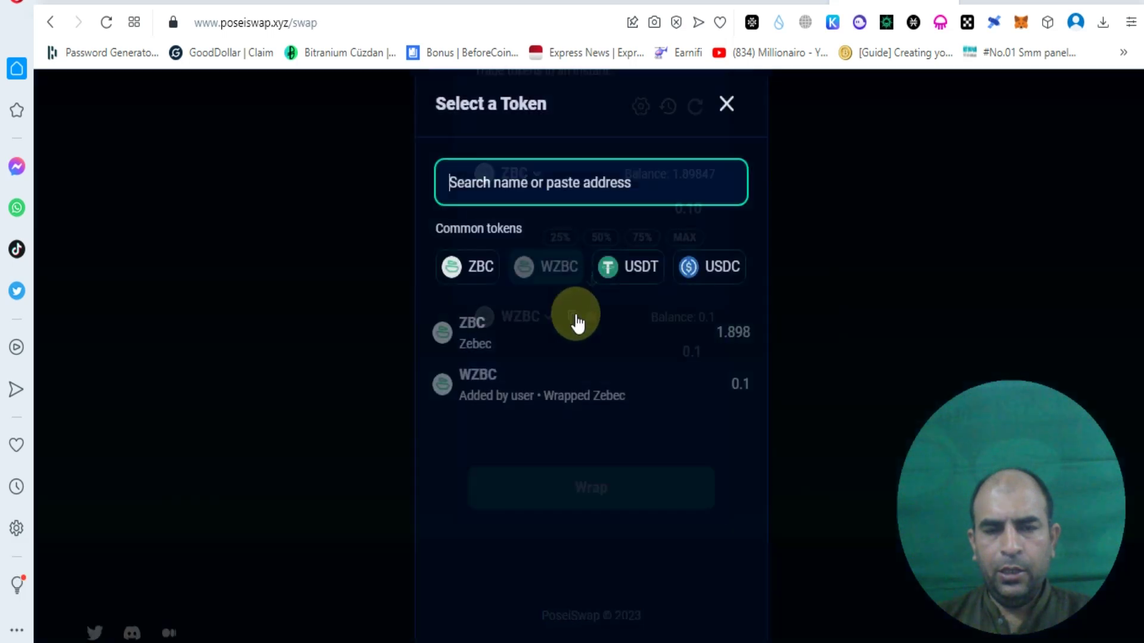
pyautogui.click(720, 266)
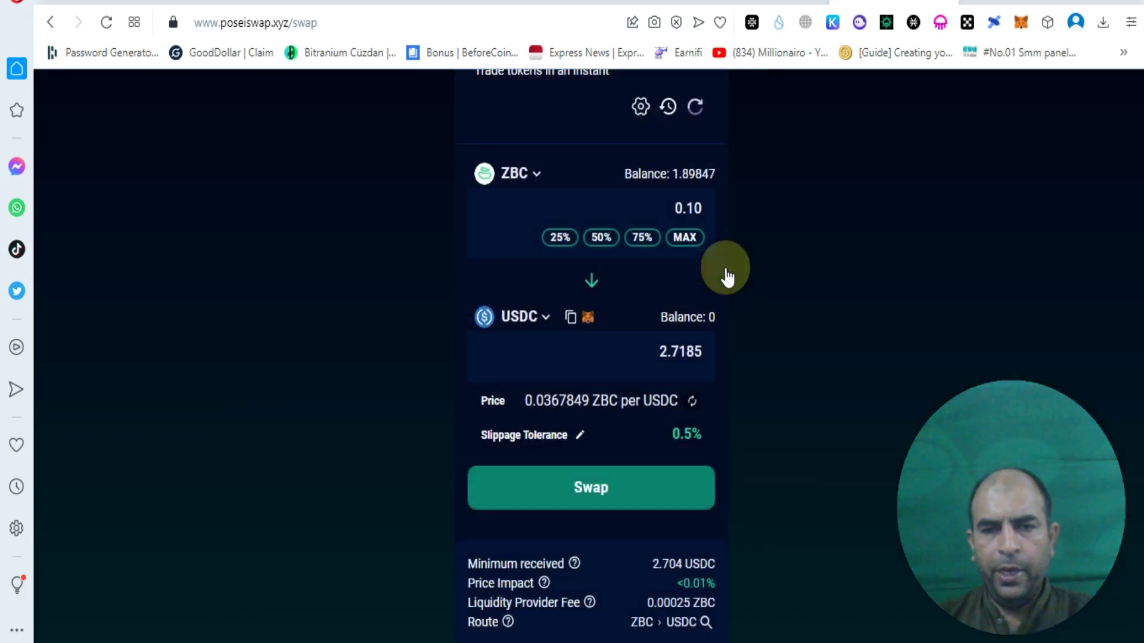
pyautogui.click(591, 490)
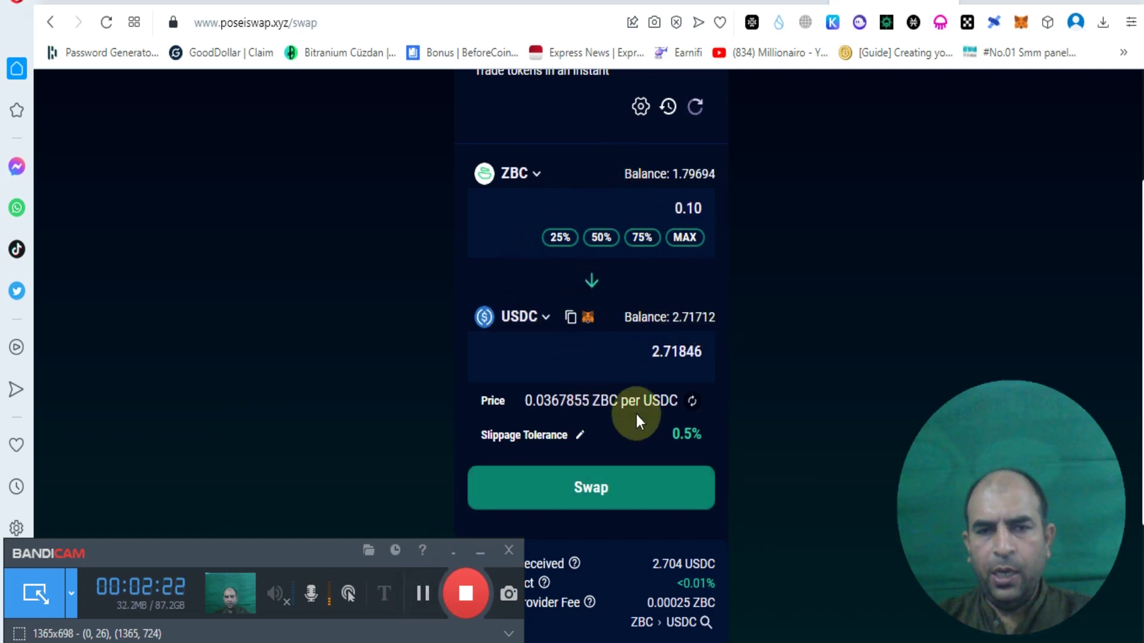
pyautogui.scroll(3, 828, 349)
pyautogui.scroll(2, 823, 402)
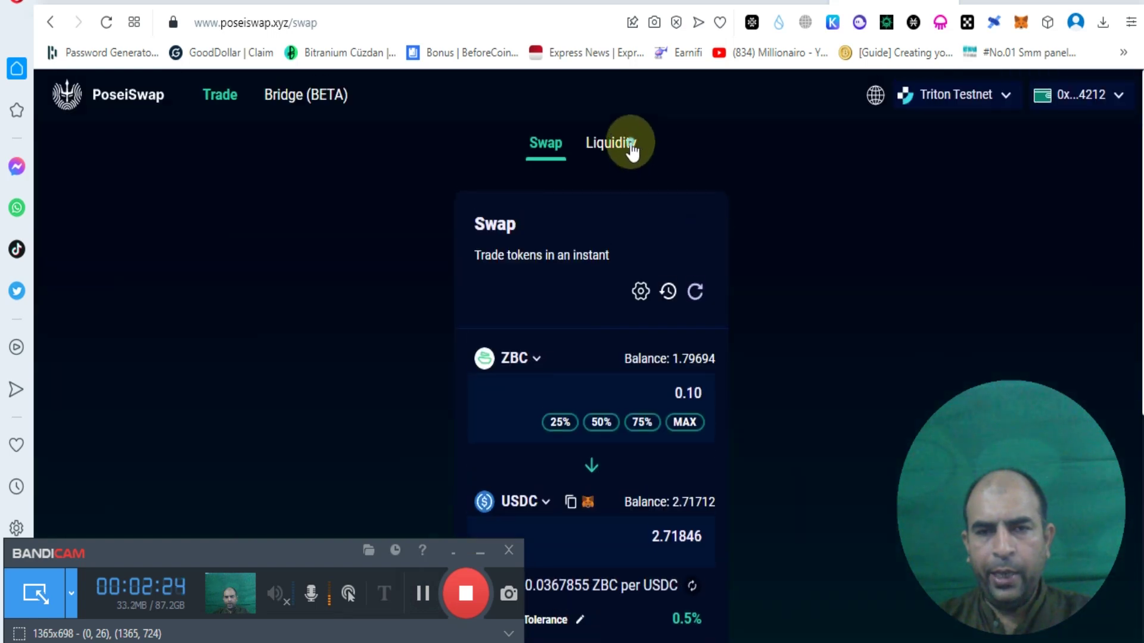
# Step: Start Add Liquidity with WZBC as the first token and USDC as the second
pyautogui.click(631, 147)
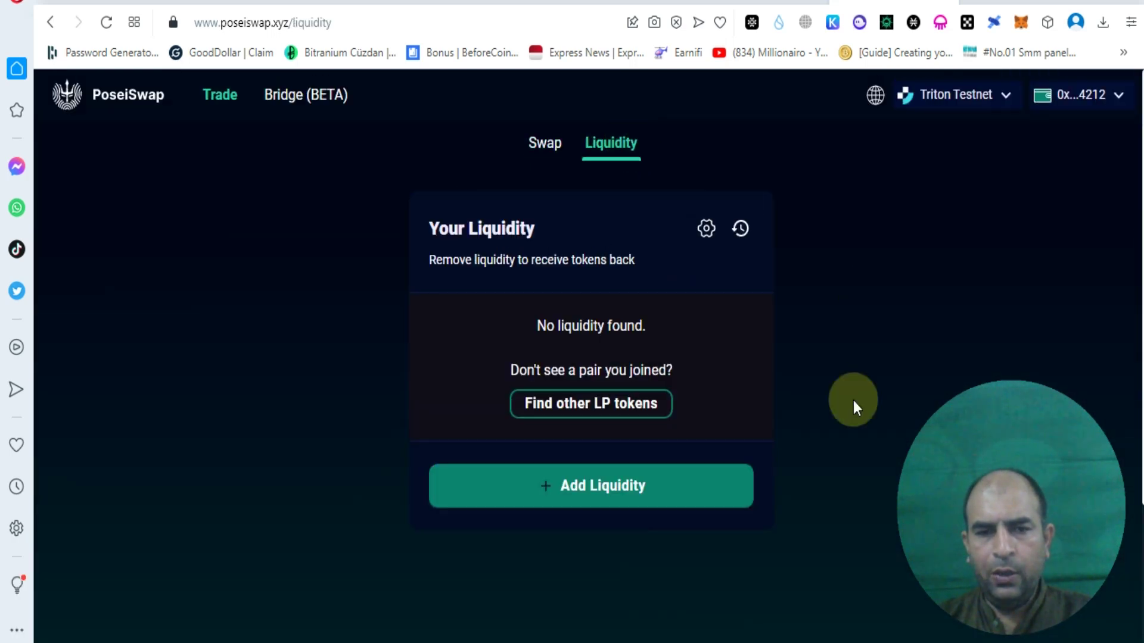
pyautogui.click(664, 487)
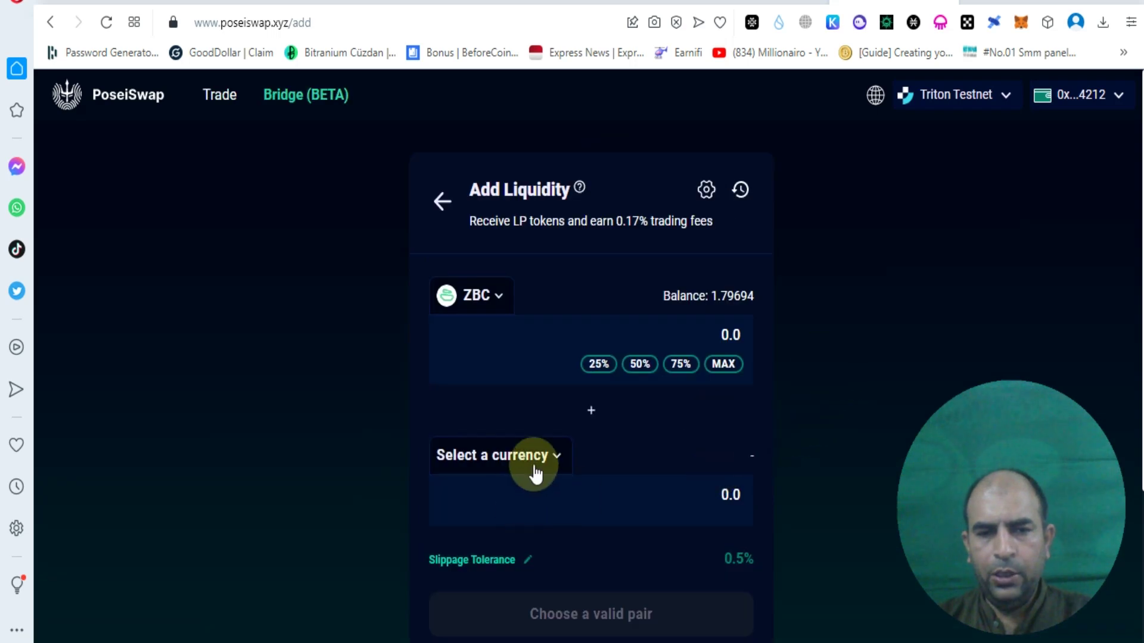
pyautogui.click(480, 297)
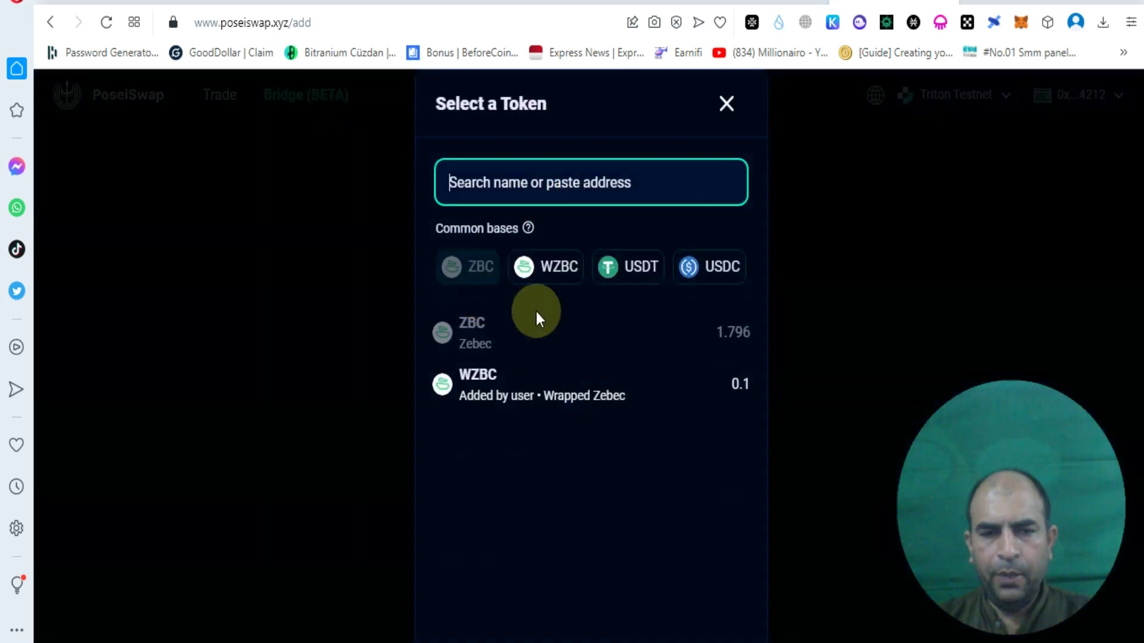
pyautogui.click(558, 270)
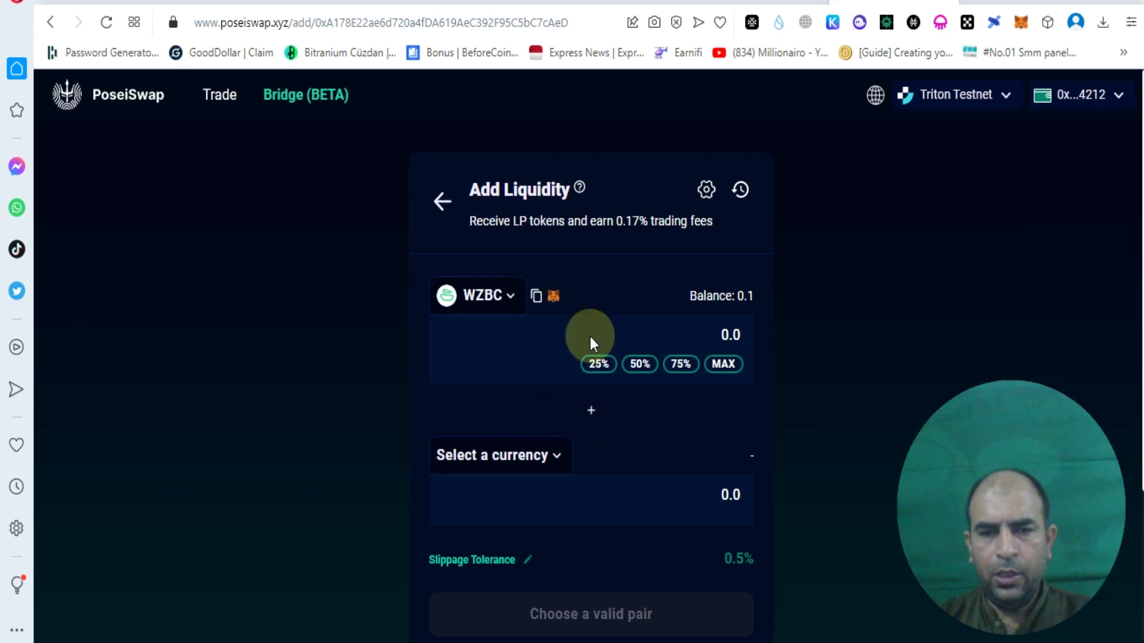
pyautogui.click(533, 458)
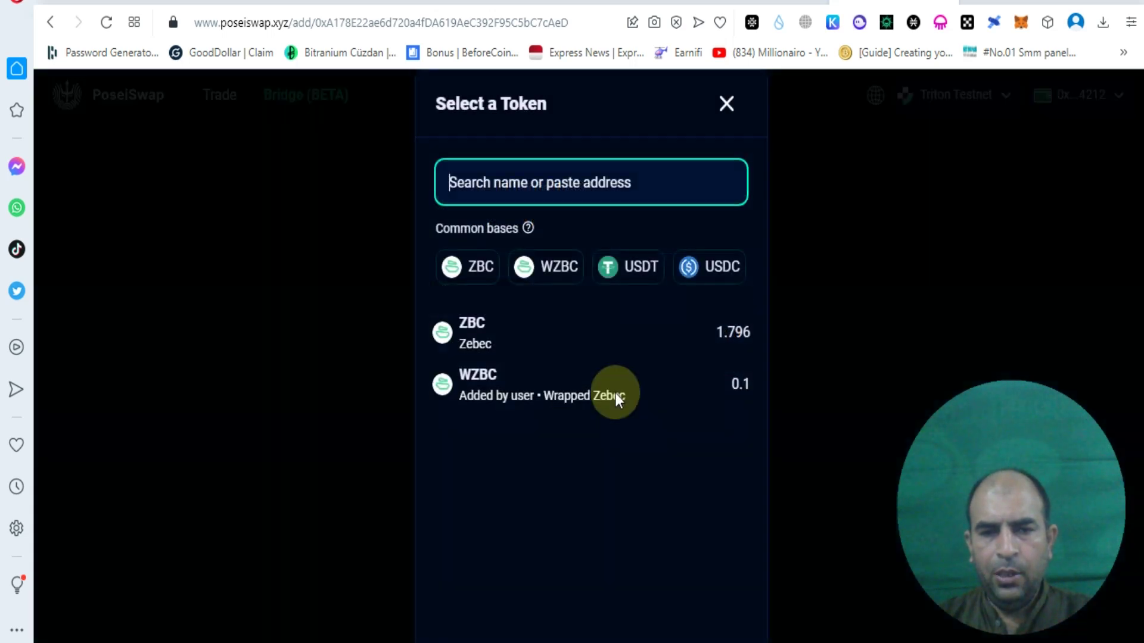
pyautogui.click(719, 267)
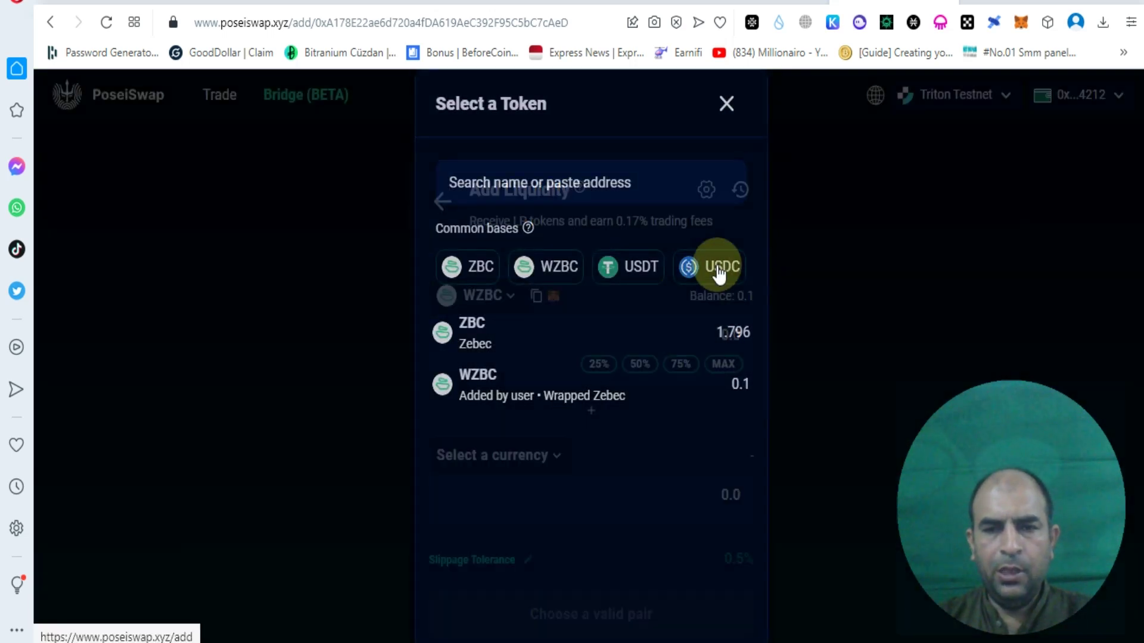
pyautogui.scroll(-2, 704, 397)
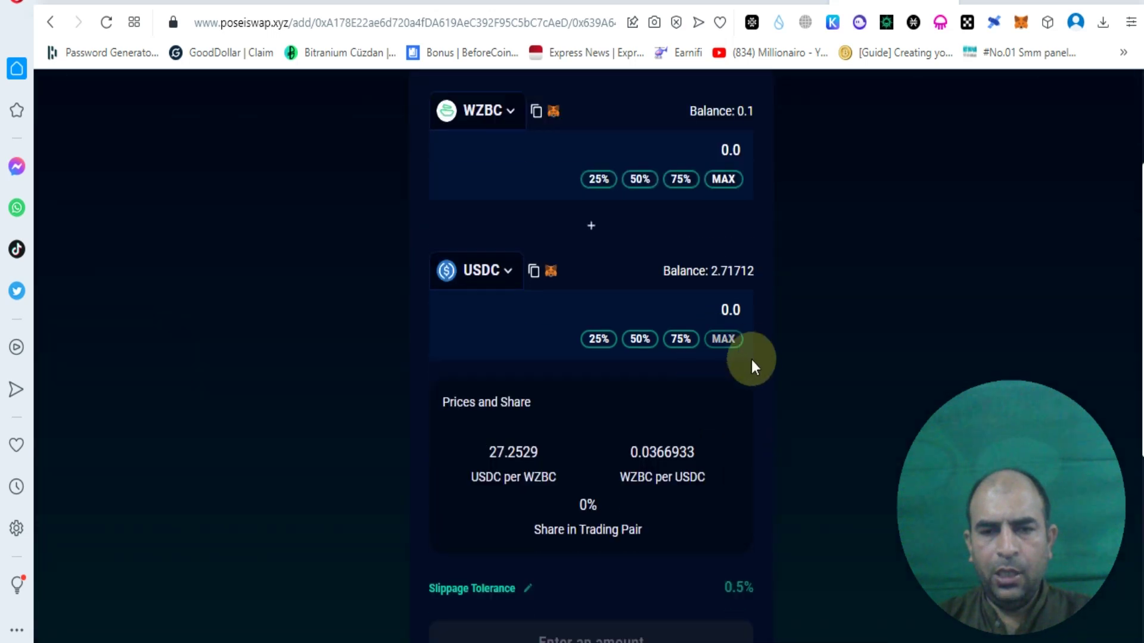
pyautogui.scroll(2, 751, 360)
# Step: Fill the maximum WZBC and USDC amounts and enable WZBC for the pool
pyautogui.click(723, 364)
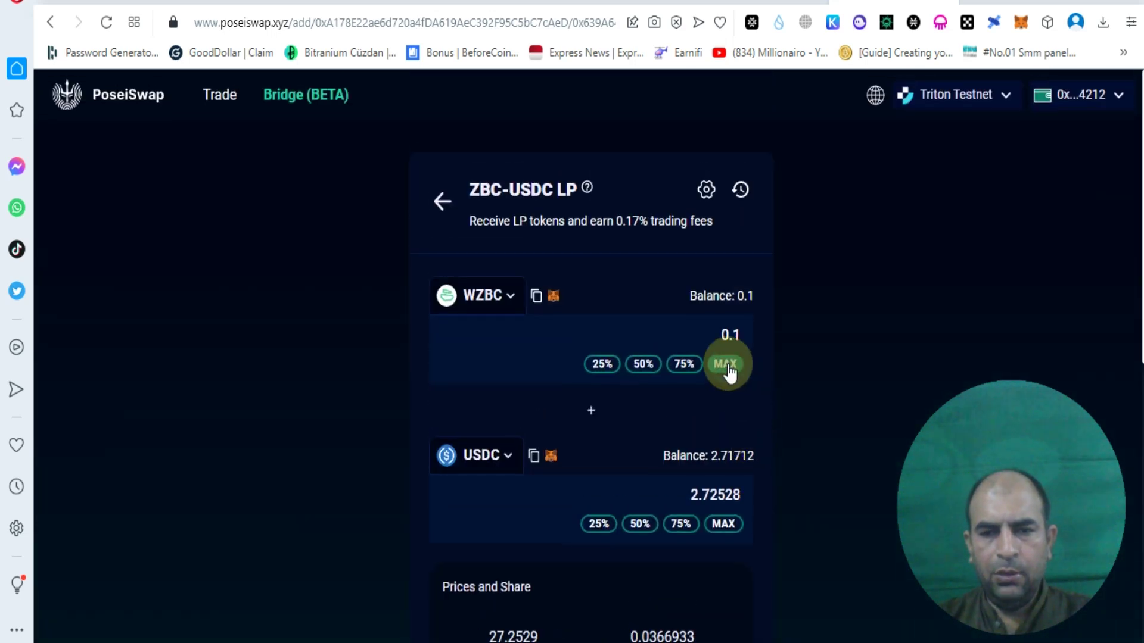
pyautogui.click(723, 524)
pyautogui.scroll(-4, 814, 478)
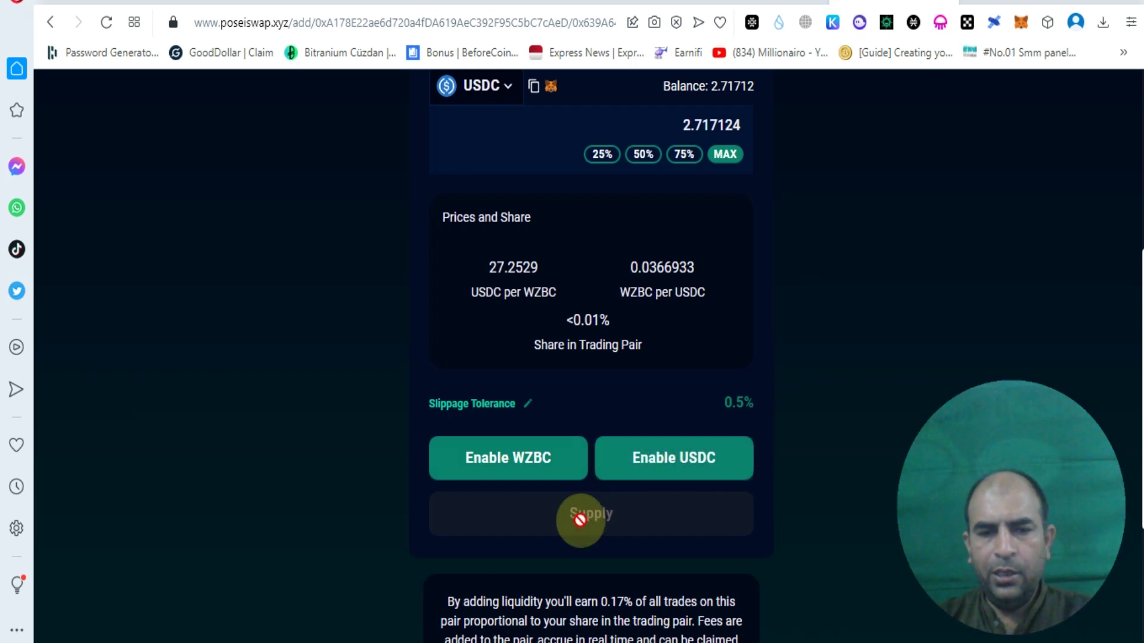
pyautogui.click(532, 464)
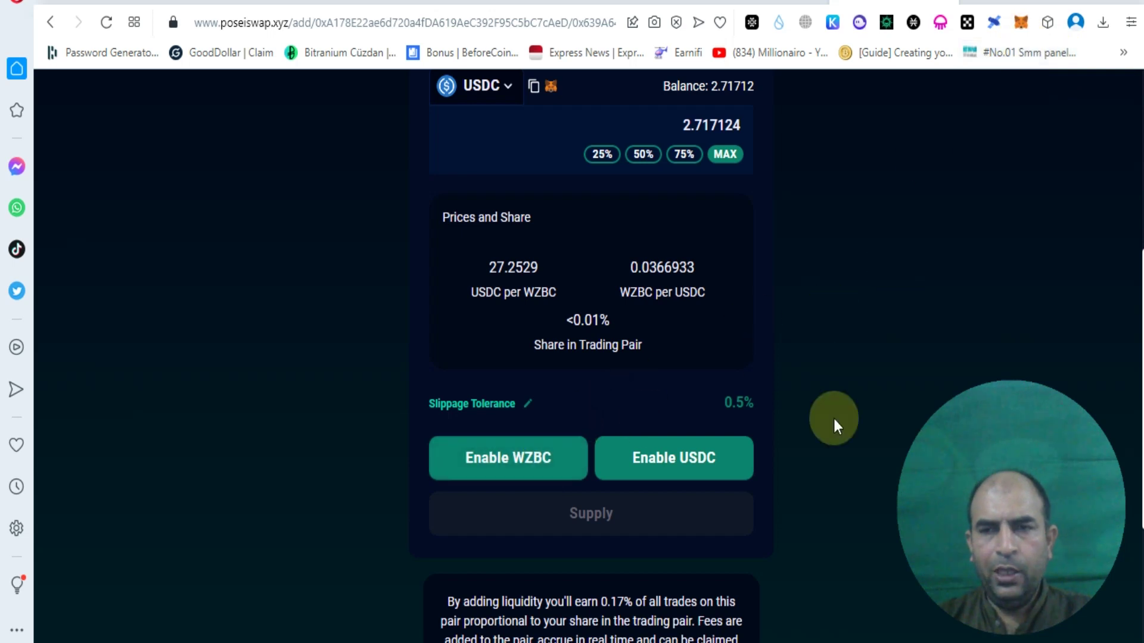
pyautogui.moveTo(423, 595)
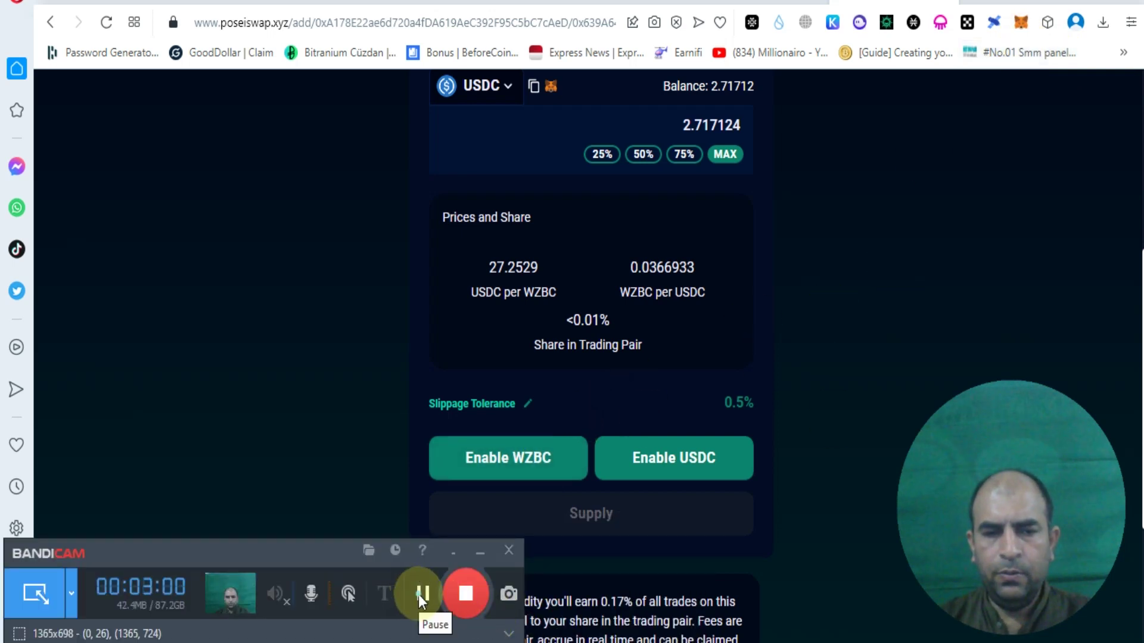
pyautogui.scroll(3, 815, 424)
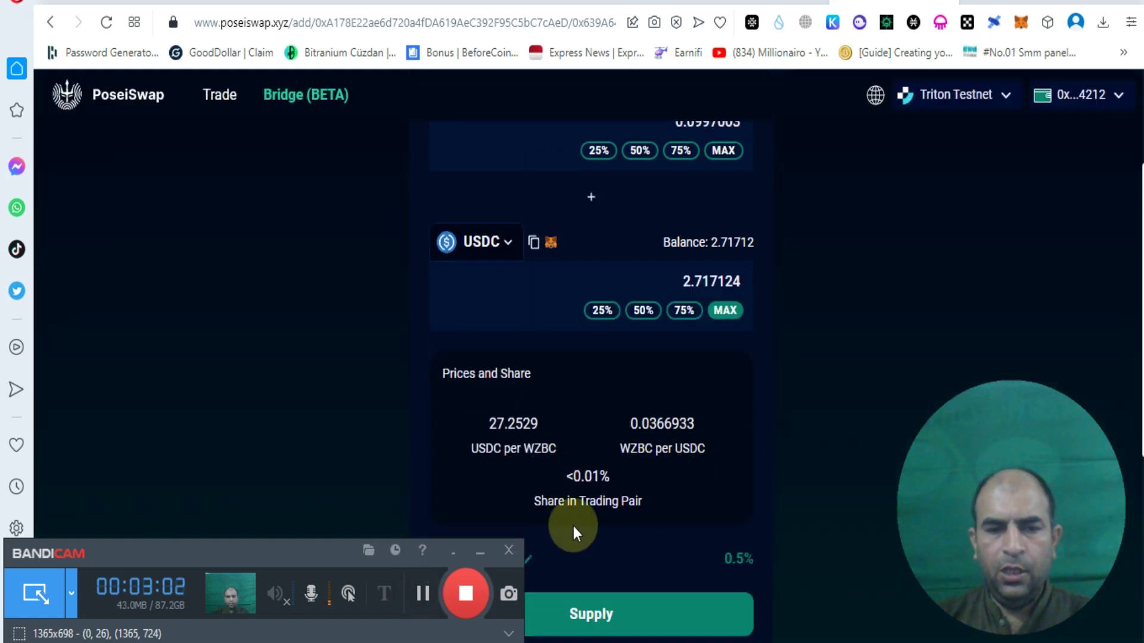
pyautogui.scroll(-3, 573, 526)
pyautogui.scroll(3, 554, 482)
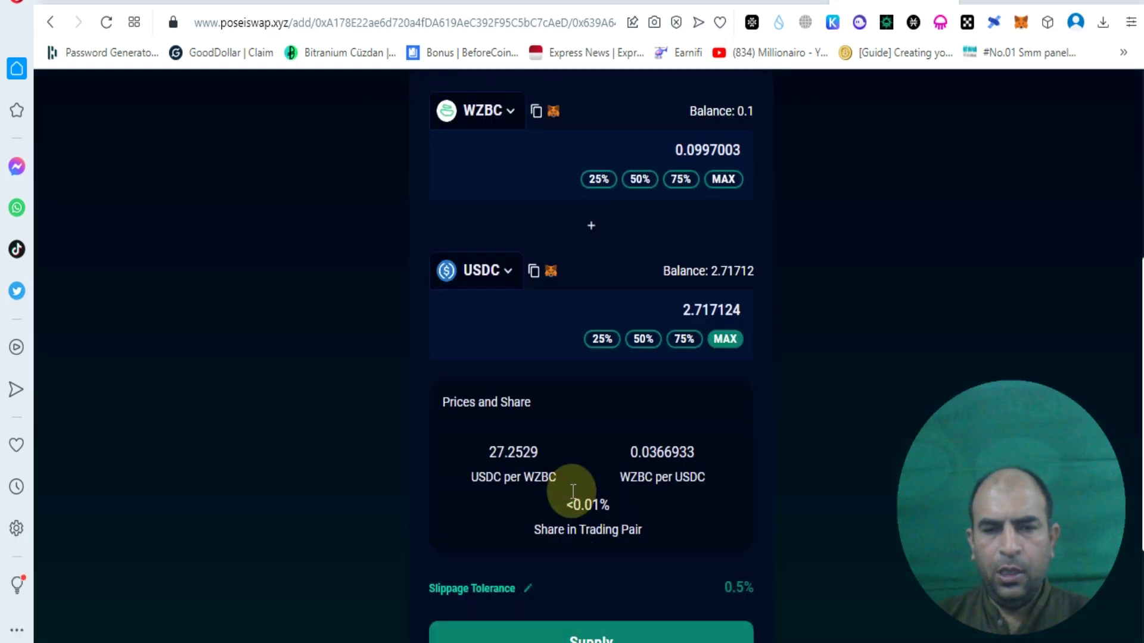
pyautogui.scroll(3, 713, 396)
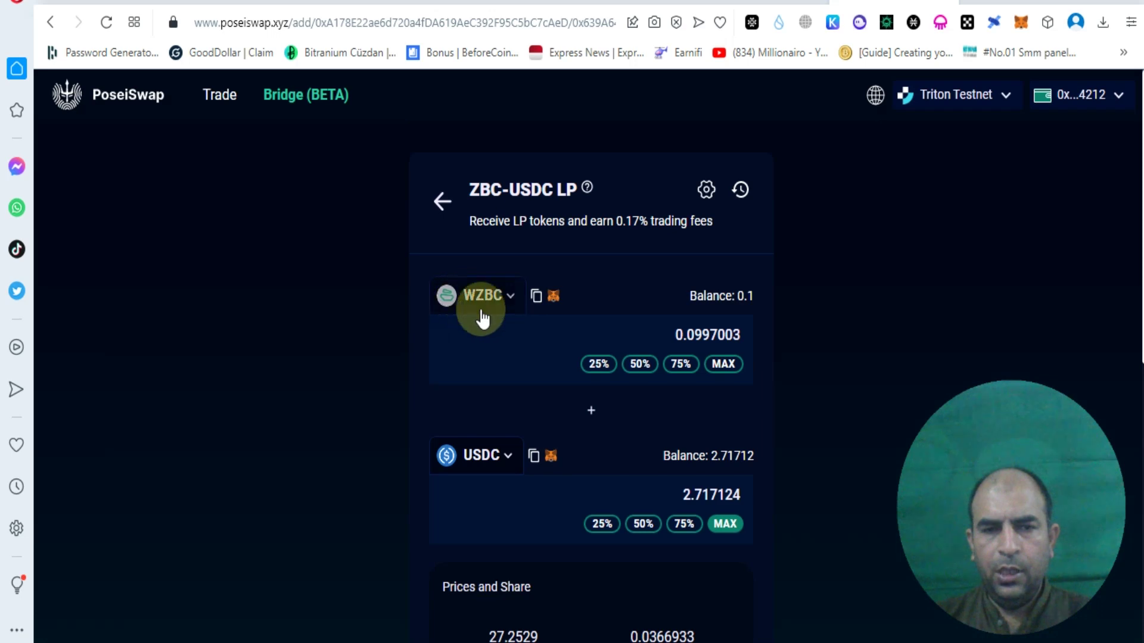
pyautogui.scroll(-3, 773, 441)
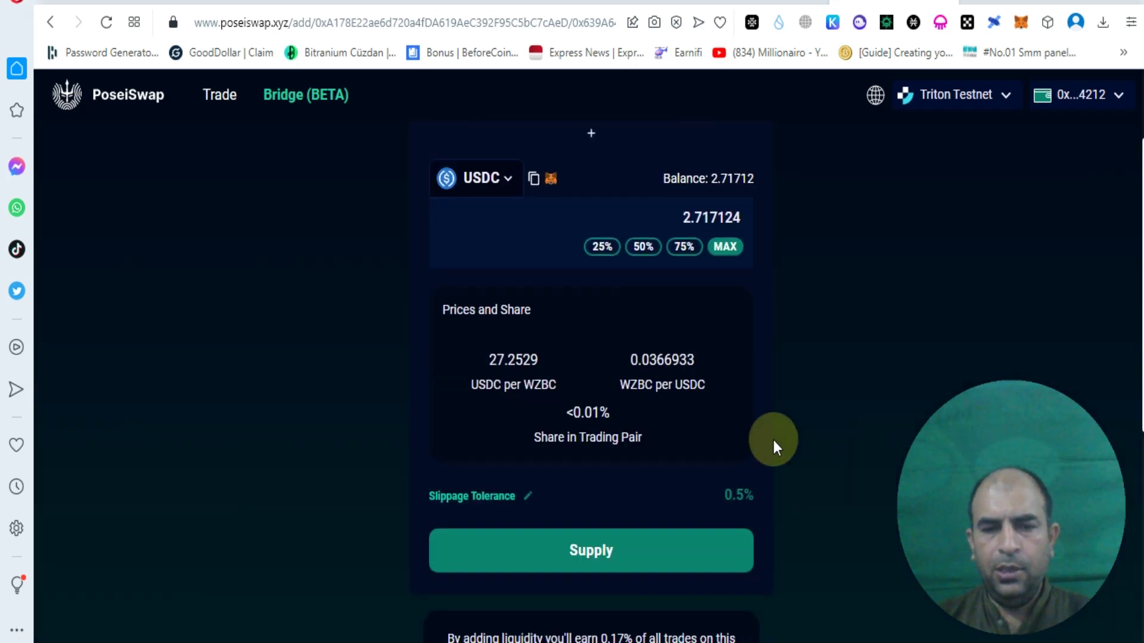
# Step: Confirm supplying 0.0997003 WZBC and 2.71712 USDC and approve it in the wallet
pyautogui.click(669, 563)
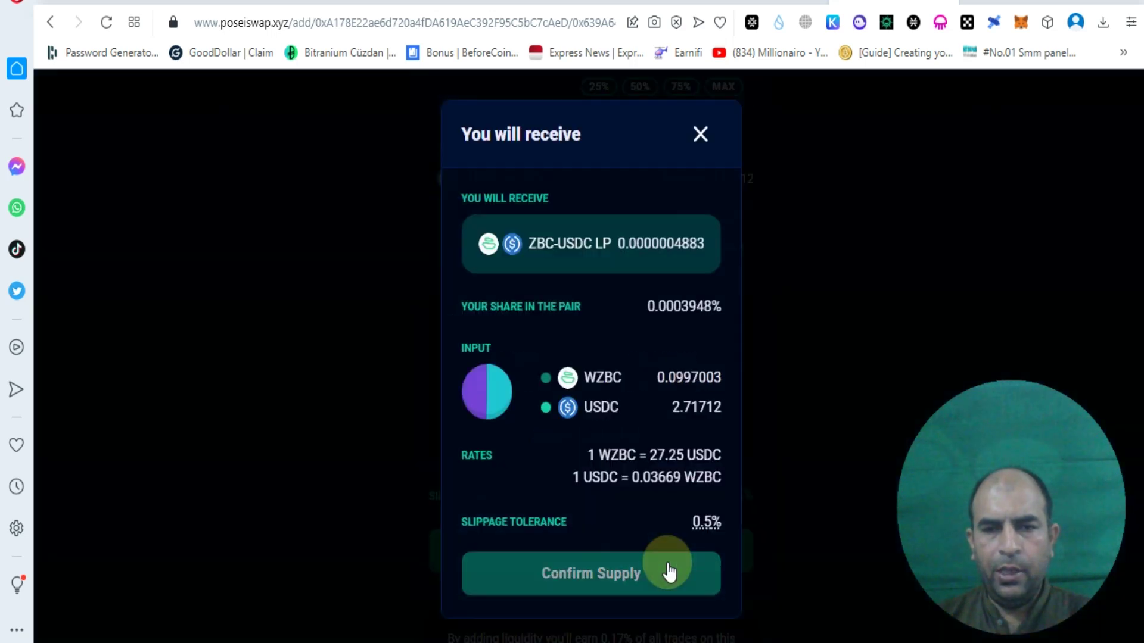
pyautogui.click(611, 572)
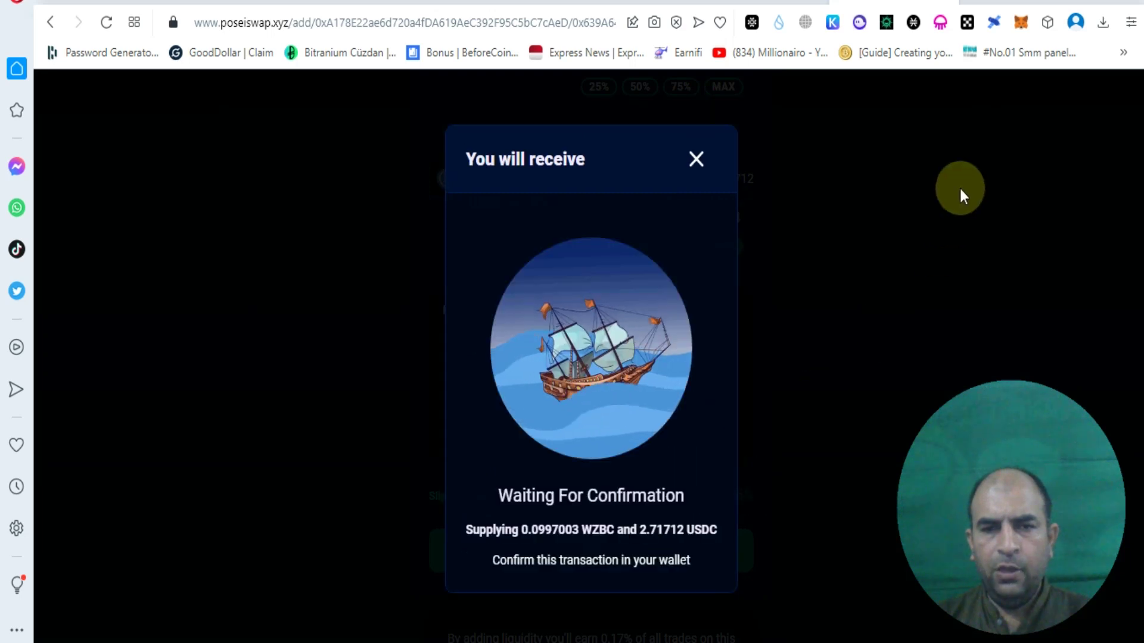
pyautogui.click(633, 590)
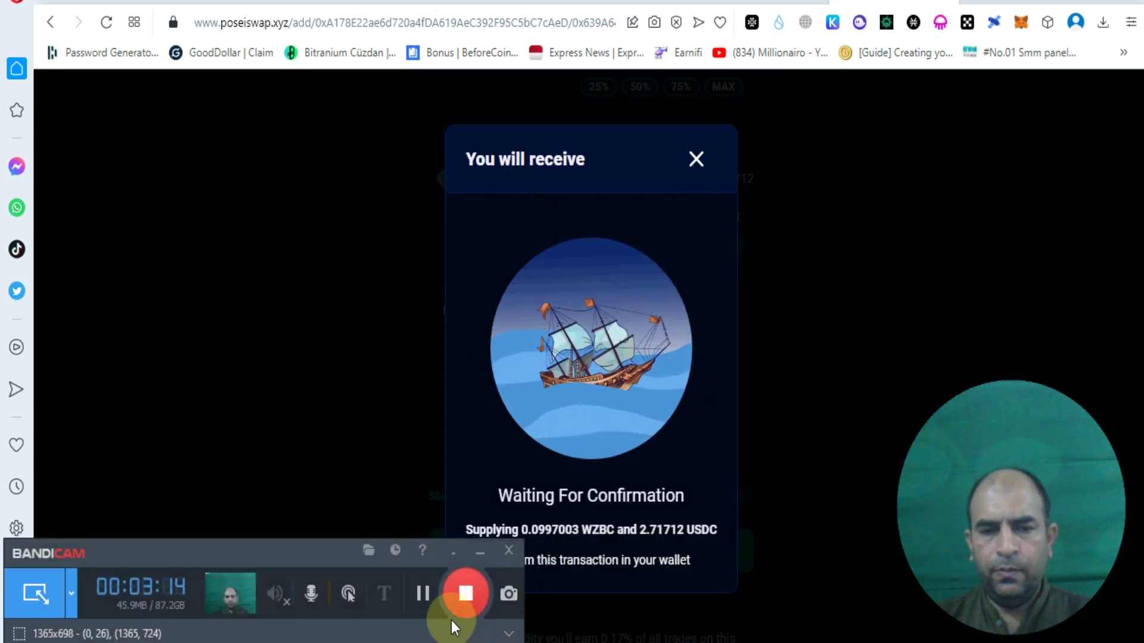
pyautogui.click(418, 599)
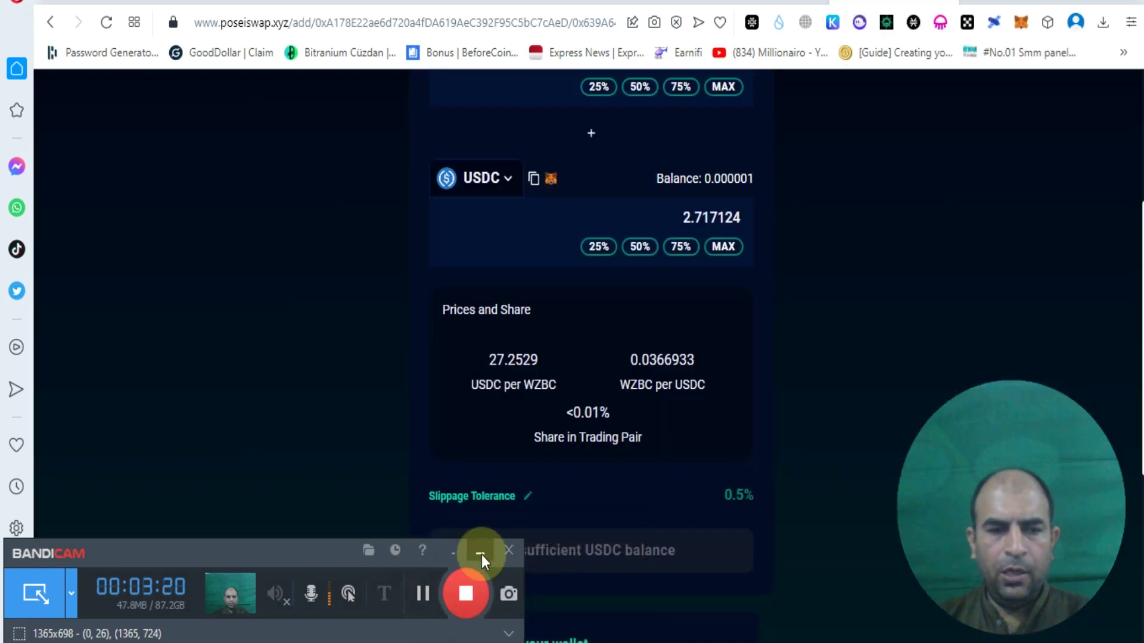
pyautogui.click(481, 553)
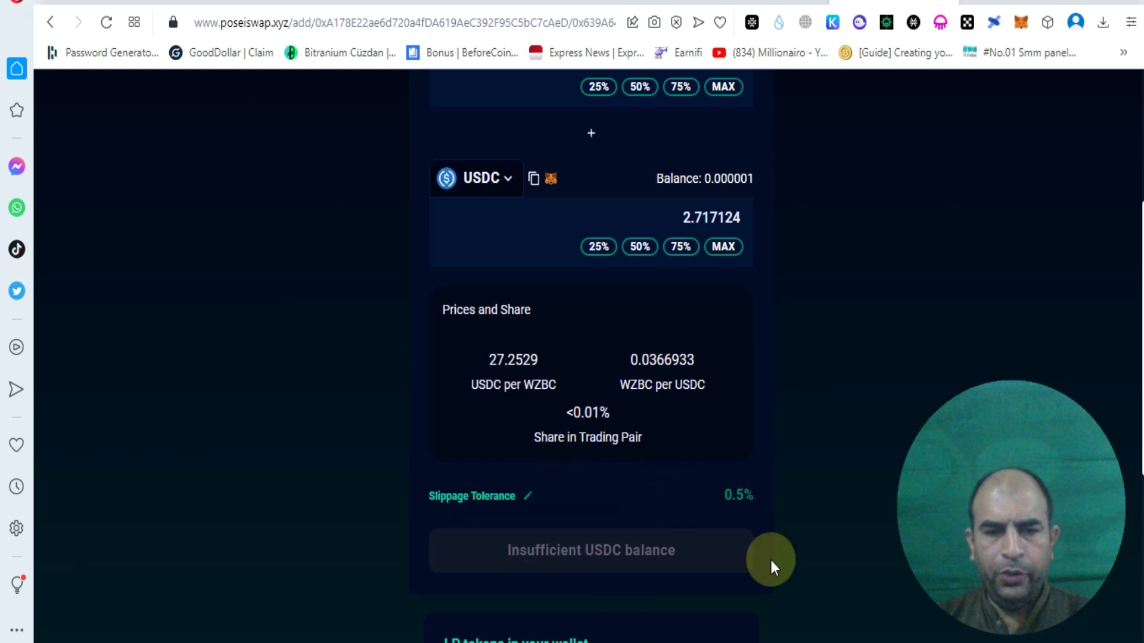
pyautogui.scroll(-2, 769, 557)
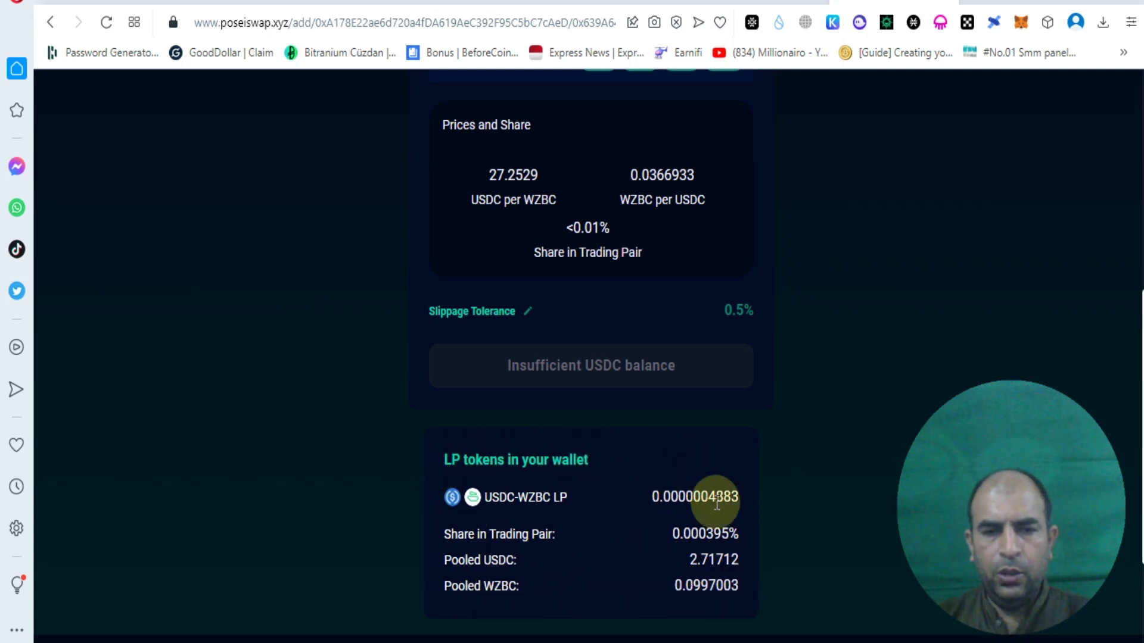
pyautogui.scroll(5, 597, 507)
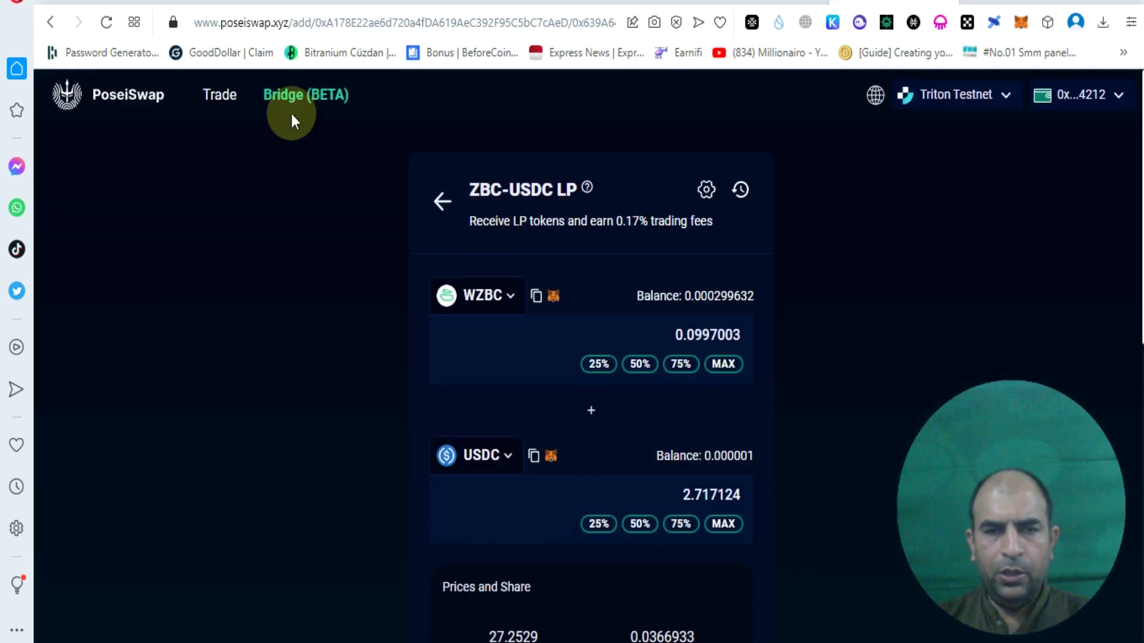
# Step: Expand the USDC/ZBC liquidity row to check pooled amounts and its under-0.01% share, then reopen Swap
pyautogui.moveTo(219, 95)
pyautogui.click(229, 192)
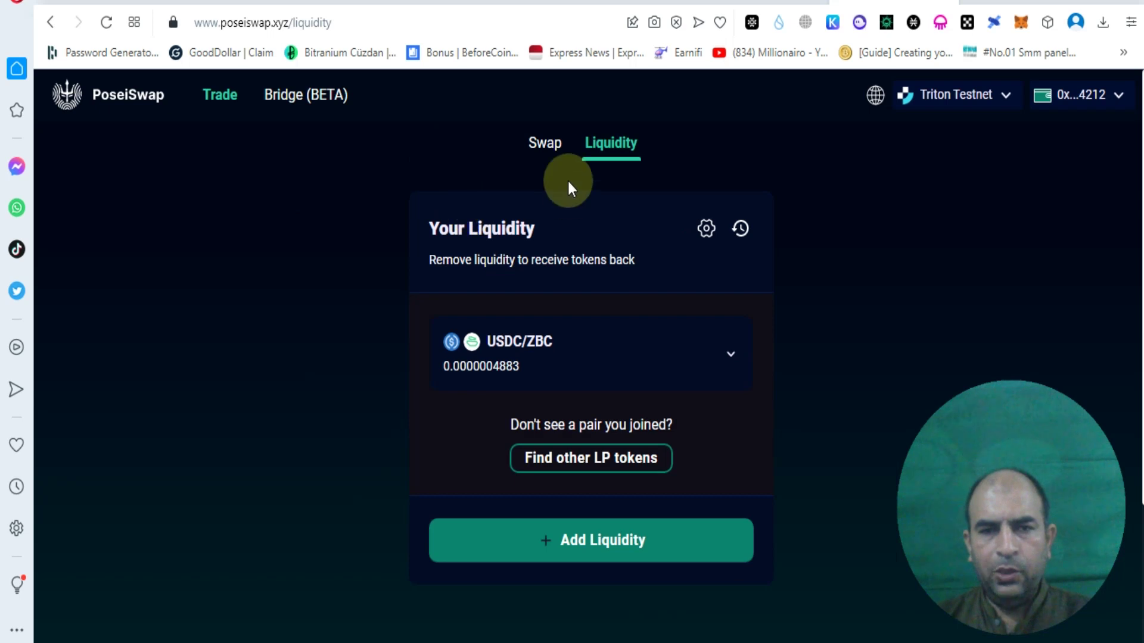
pyautogui.click(731, 354)
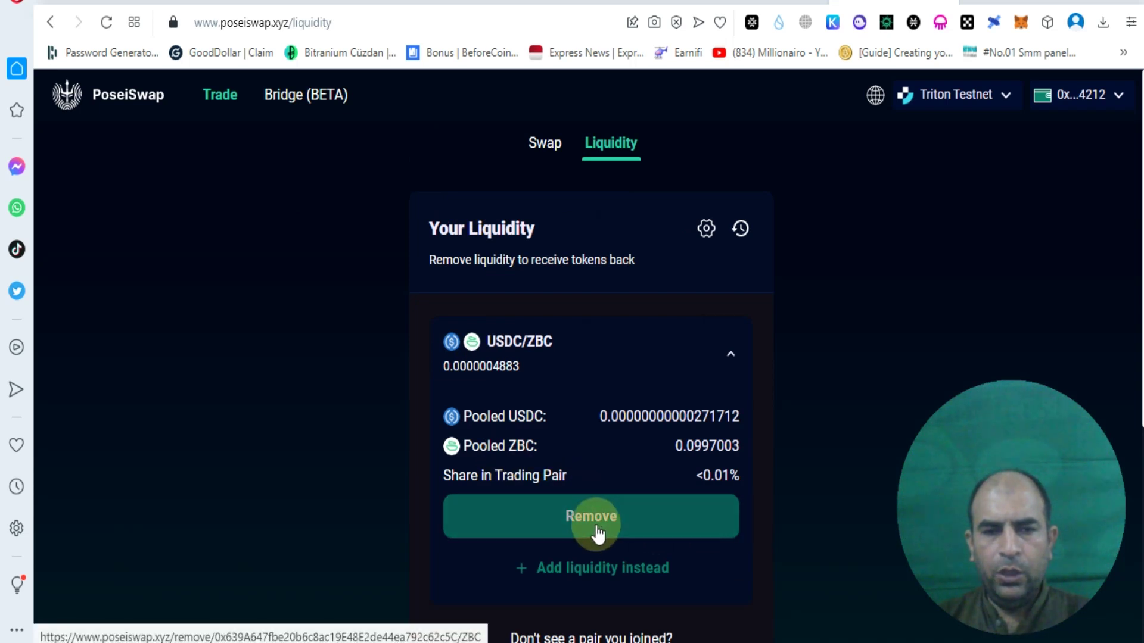
pyautogui.click(544, 143)
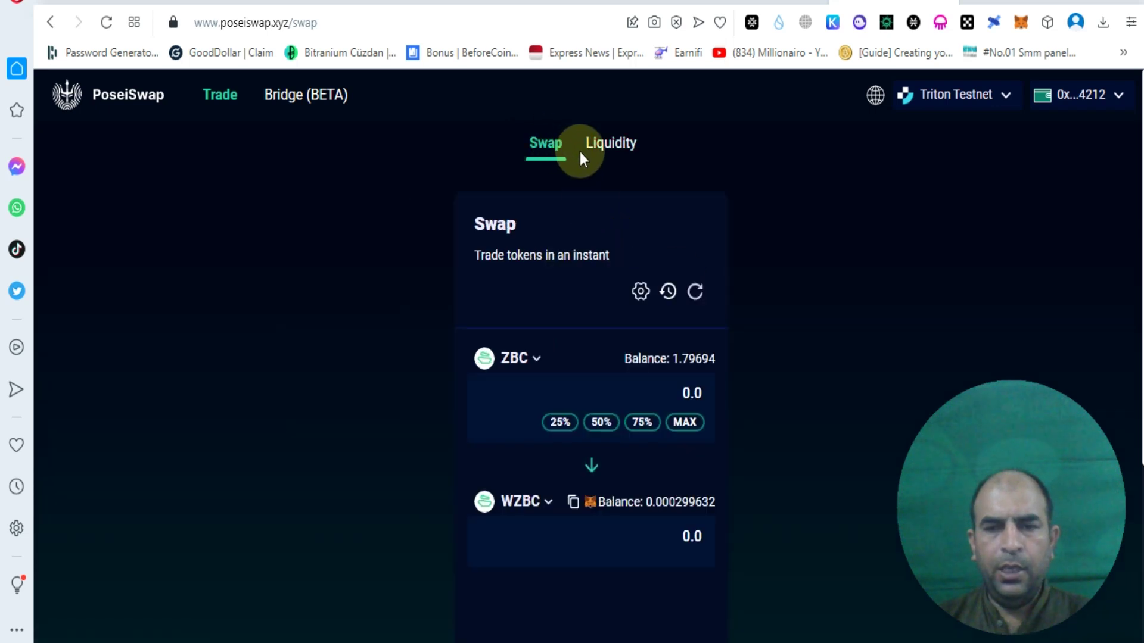
pyautogui.click(616, 590)
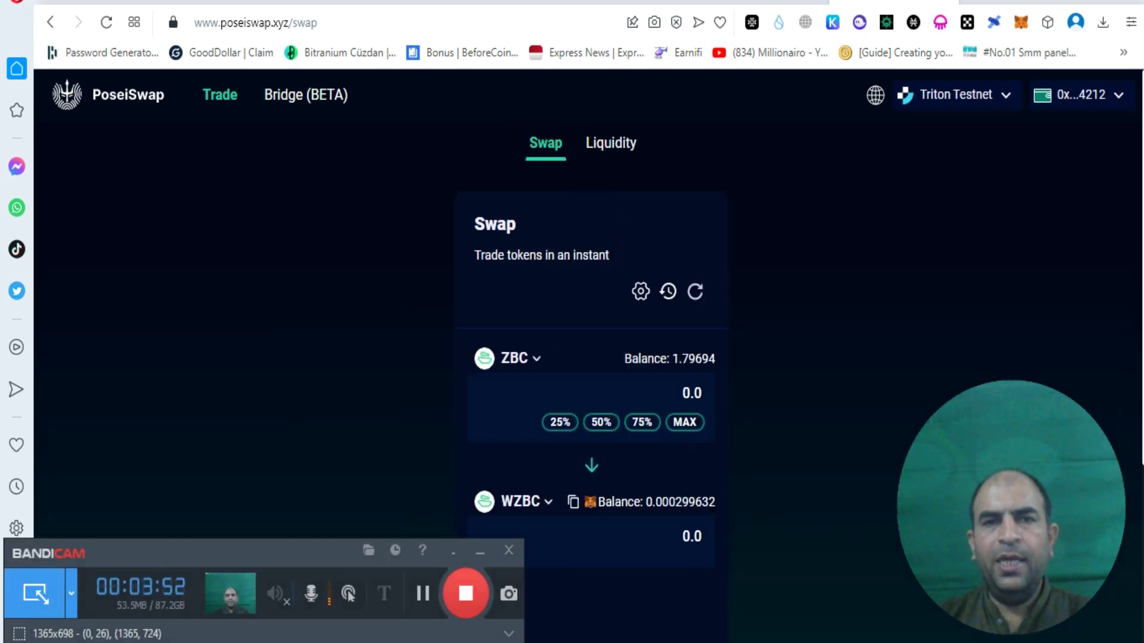